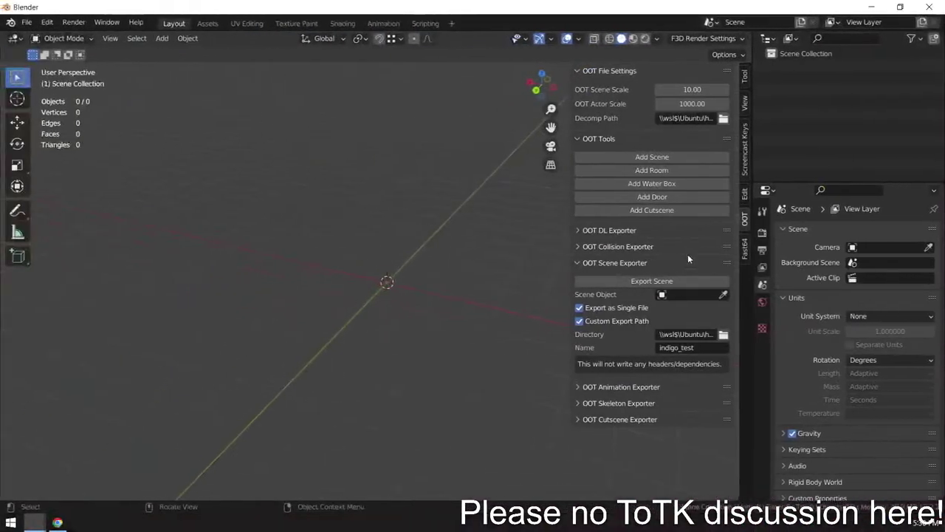
Widen the OOT sidebar to check the OOT Skeleton Exporter settings, and close the empty Blender file
drag(568, 249, 493, 246)
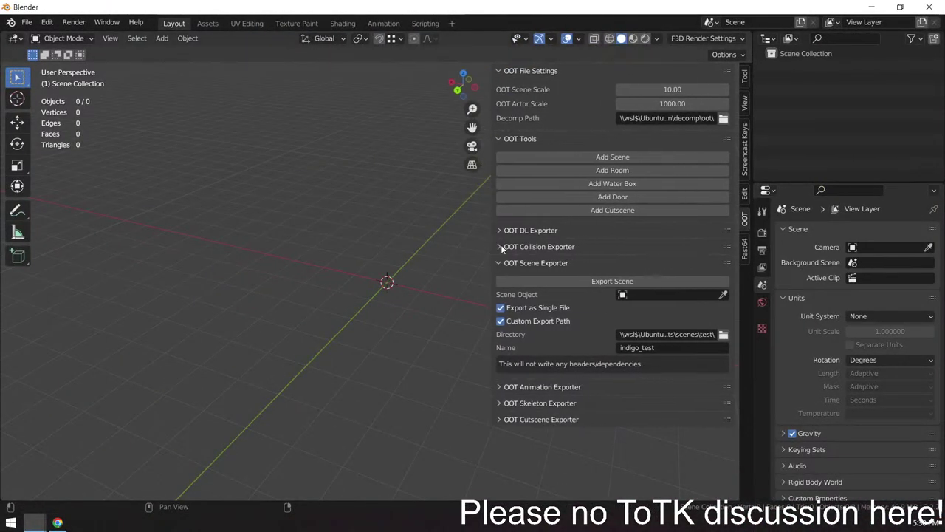
click(499, 262)
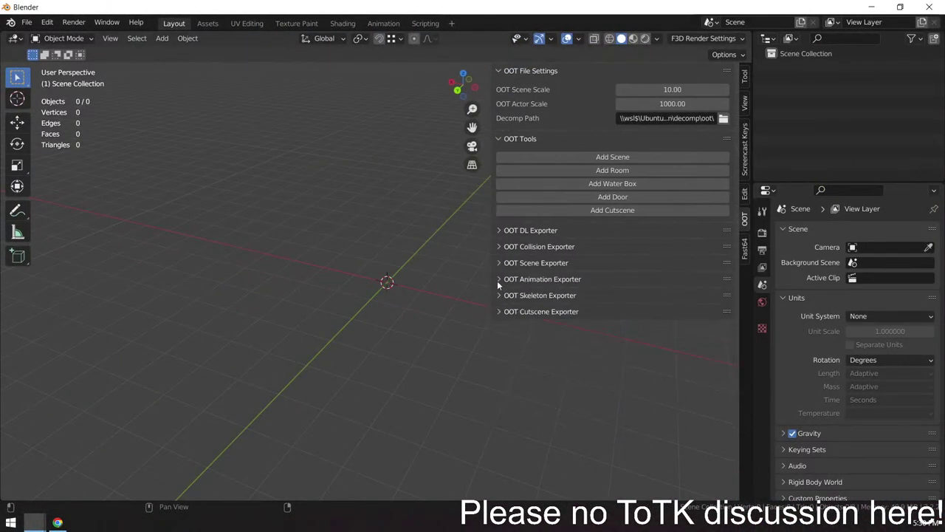
click(498, 294)
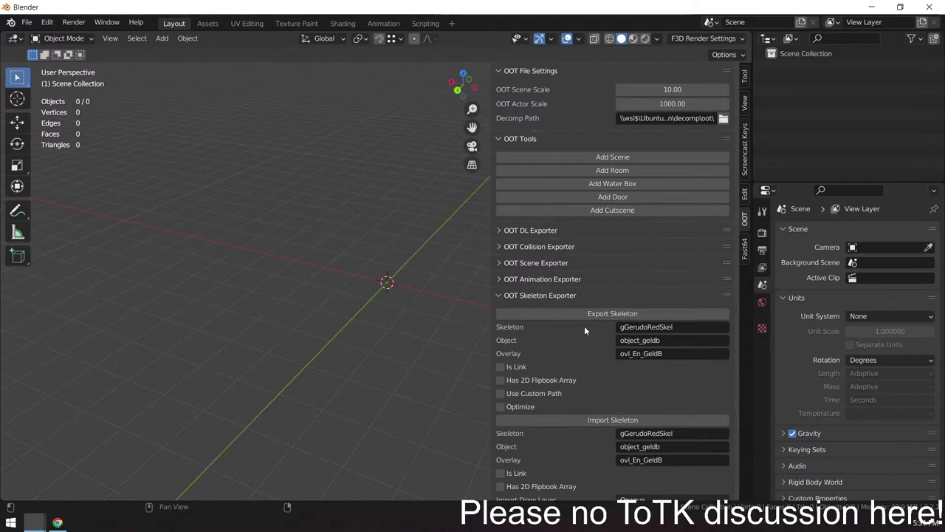
click(927, 7)
click(495, 280)
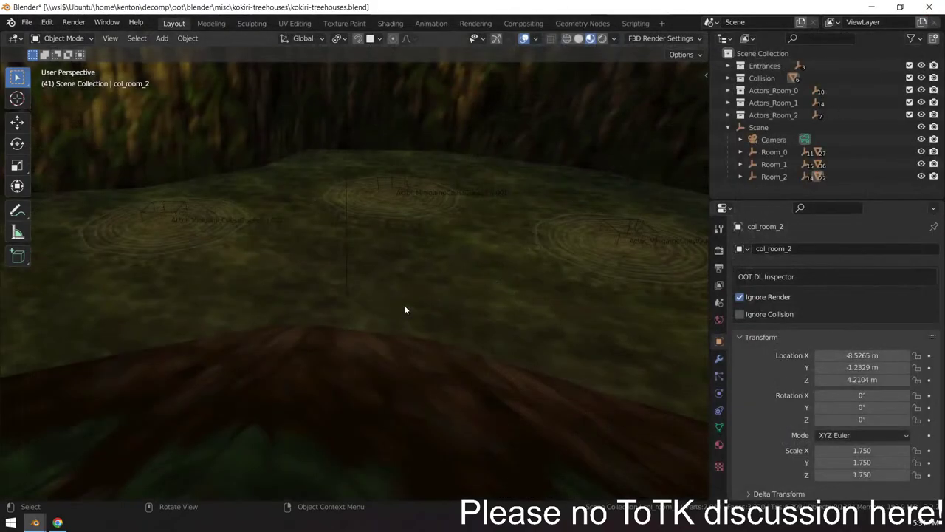
Select the Actor_MinigameChestGuessing empty beside the dirt path and set its Actor ID to EN_KO
scroll(413, 317, down, 2)
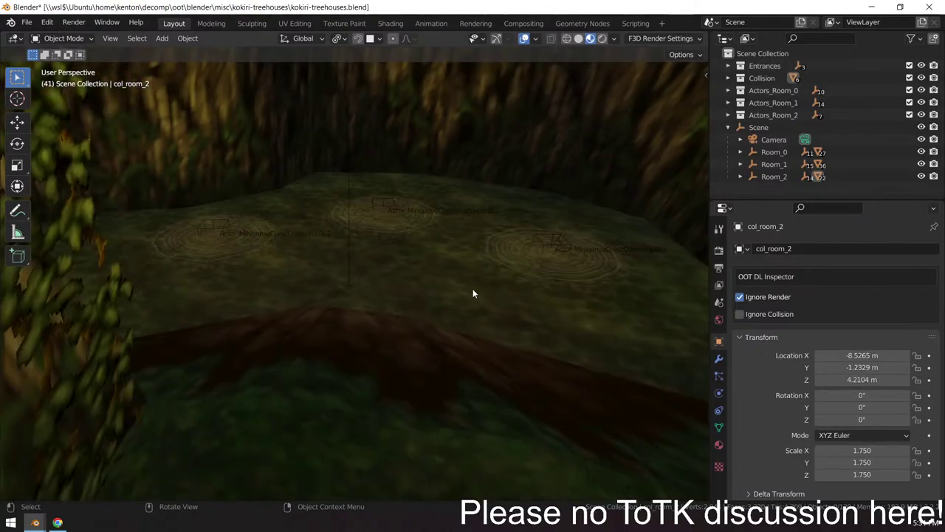
drag(473, 294, 452, 268)
click(452, 268)
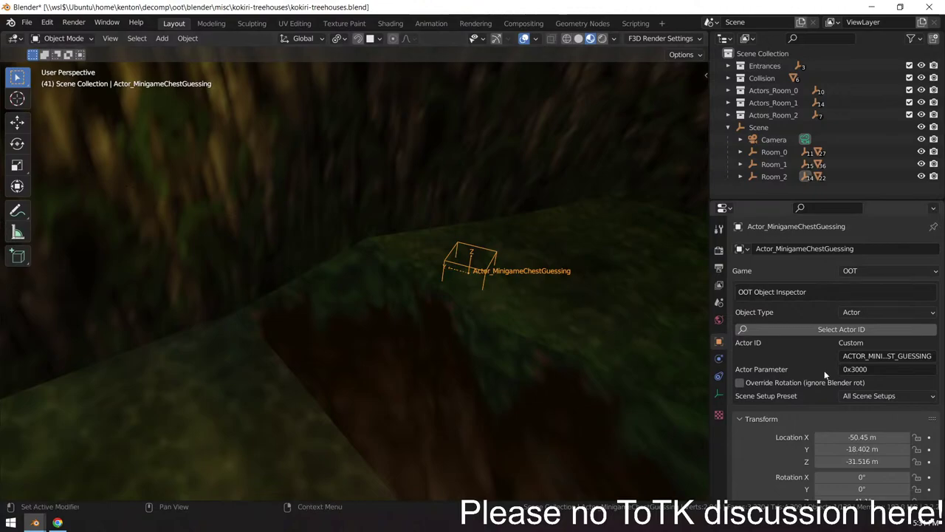
click(841, 329)
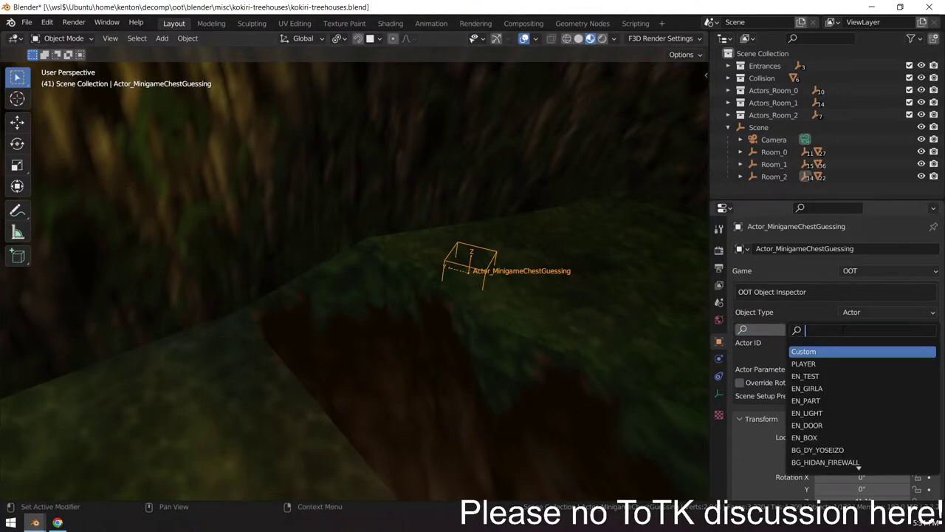
text(ko)
click(819, 349)
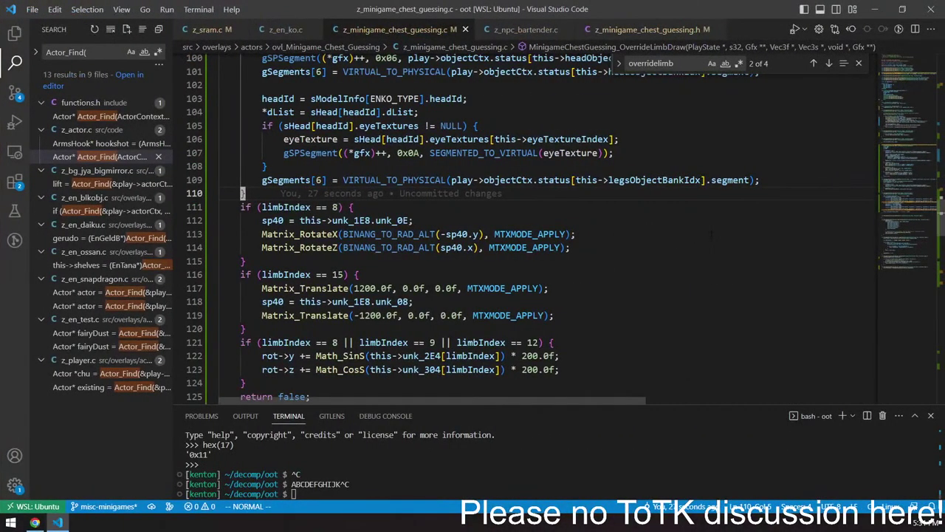
Switch to Visual Studio Code and delete the MinigameChestGuessing_OverrideLimbDraw function from z_minigame_chest_guessing.c
scroll(242, 193, up, 6)
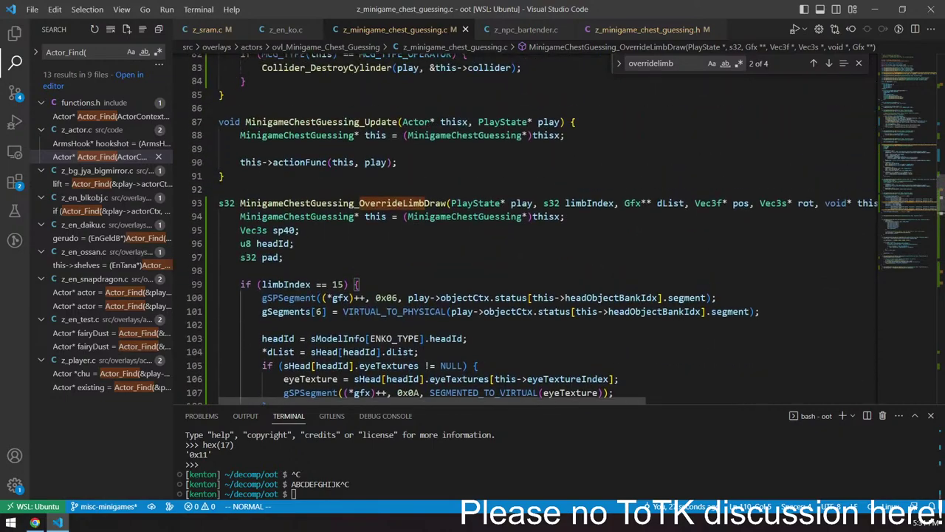
click(517, 202)
key(shift+v)
key(dollar)
key(percent)
key(d)
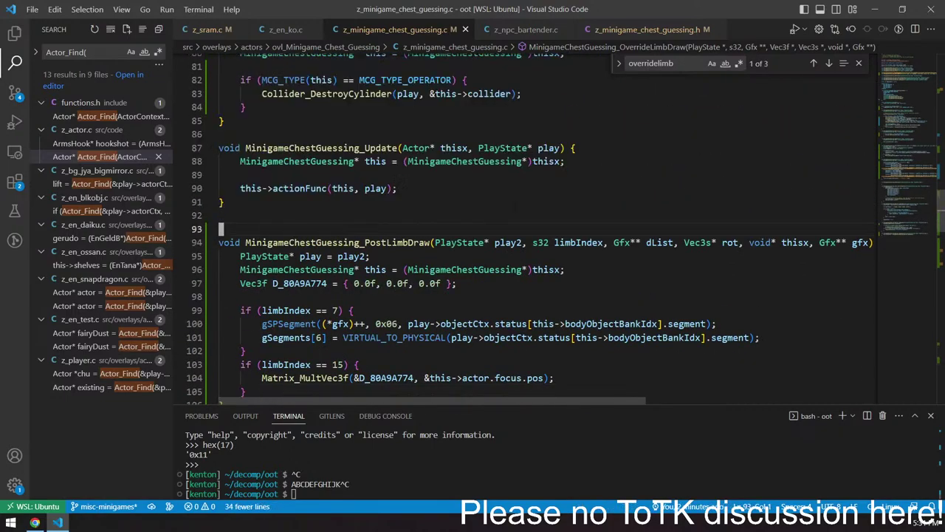
Delete the MinigameChestGuessing_PostLimbDraw function and the leftover blank lines above MinigameChestGuessing_Draw
key(j)
key(shift+v)
key(dollar)
key(percent)
key(d)
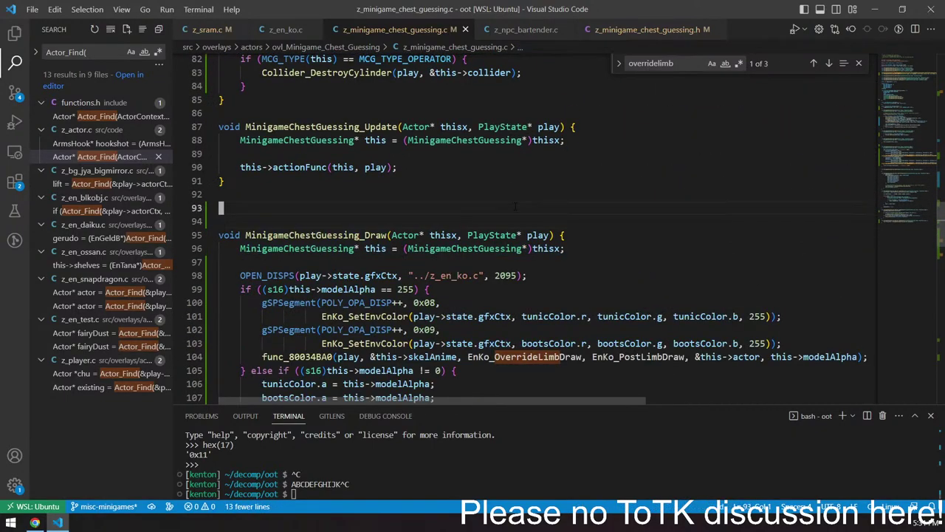
key(d)
key(d)
Remove the drawing code from OPEN_DISPS through CLOSE_DISPS inside the MinigameChestGuessing_Draw function
scroll(515, 206, down, 1)
scroll(520, 196, down, 1)
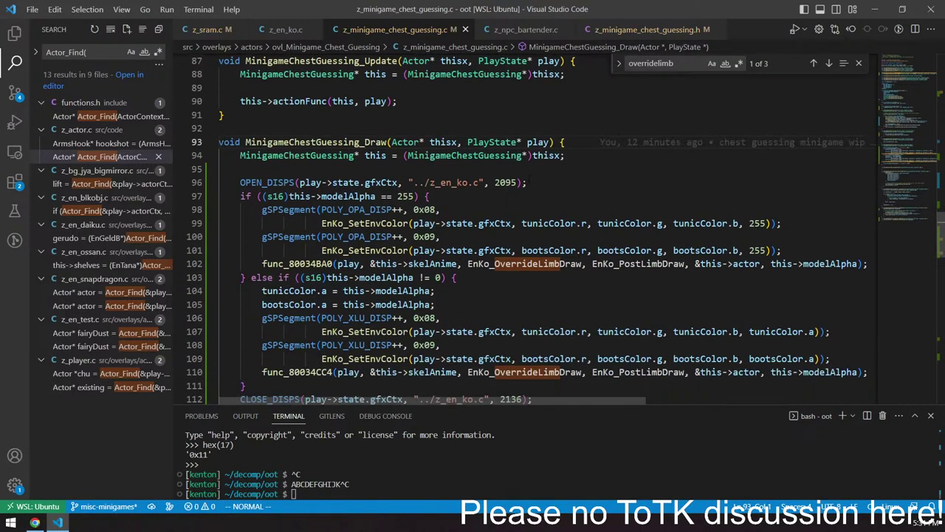
click(522, 182)
key(shift+v)
key(j)
key(percent)
key(j)
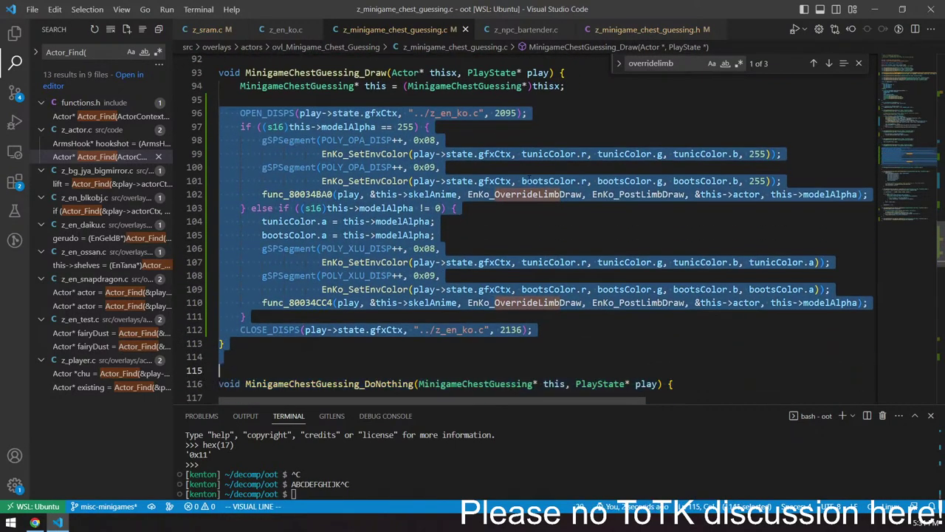
key(d)
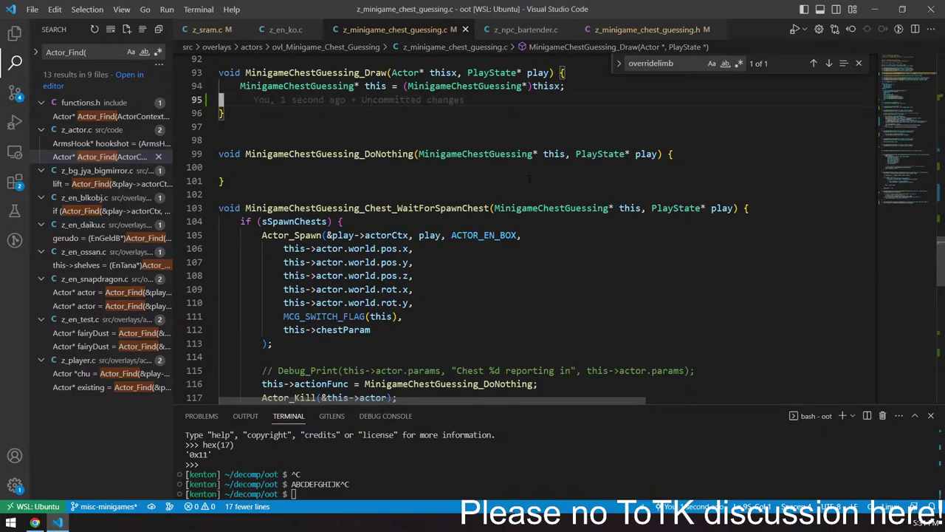
Look over the rest of the chest guessing code and locate the sOsAnimeLookup table in z_en_ko.c
scroll(529, 178, down, 5)
scroll(529, 222, down, 10)
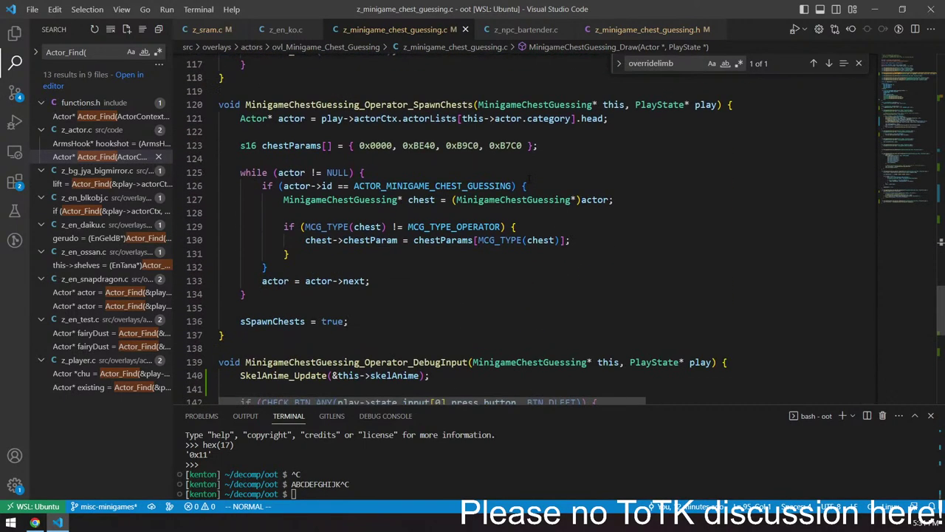
scroll(528, 222, up, 18)
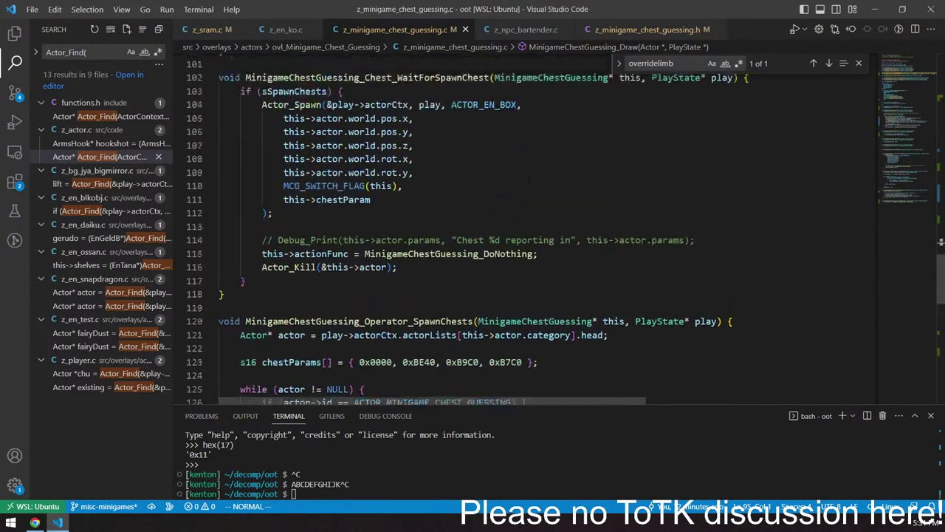
scroll(220, 278, up, 5)
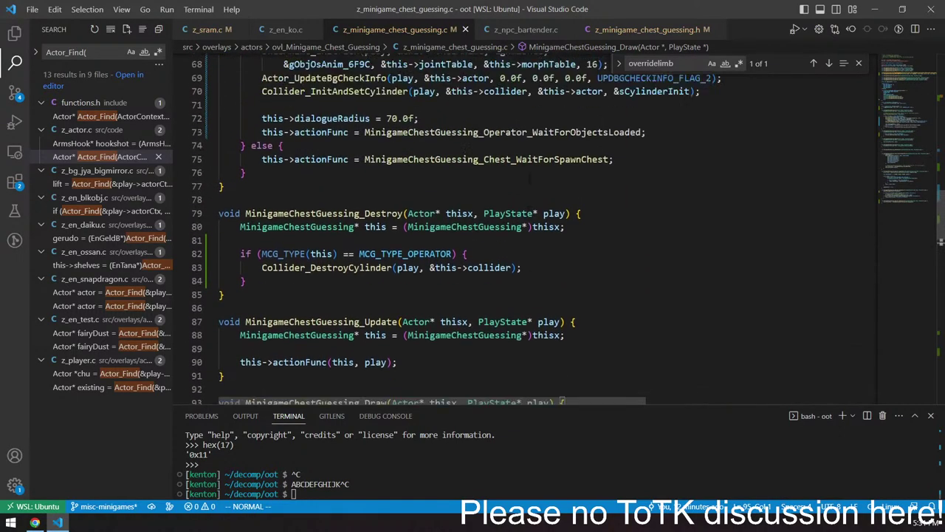
click(285, 28)
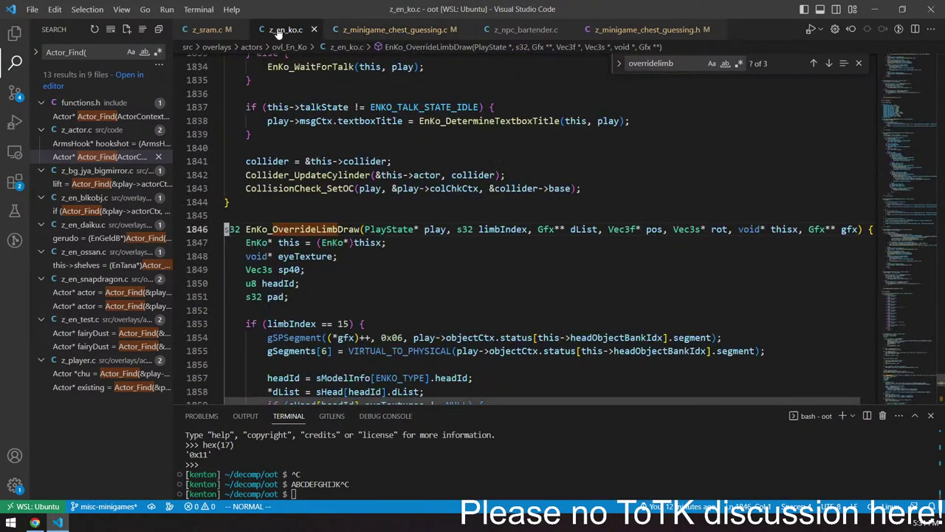
click(226, 244)
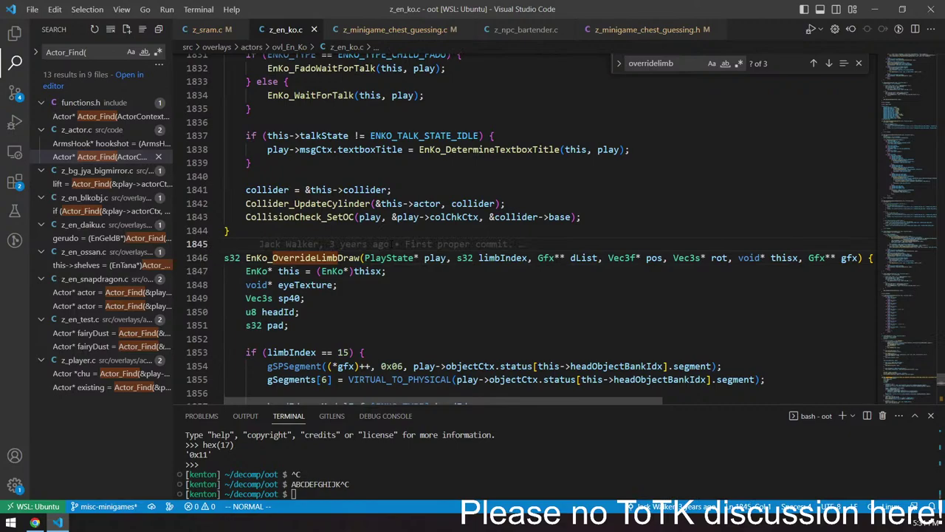
key(g)
key(g)
scroll(529, 221, down, 8)
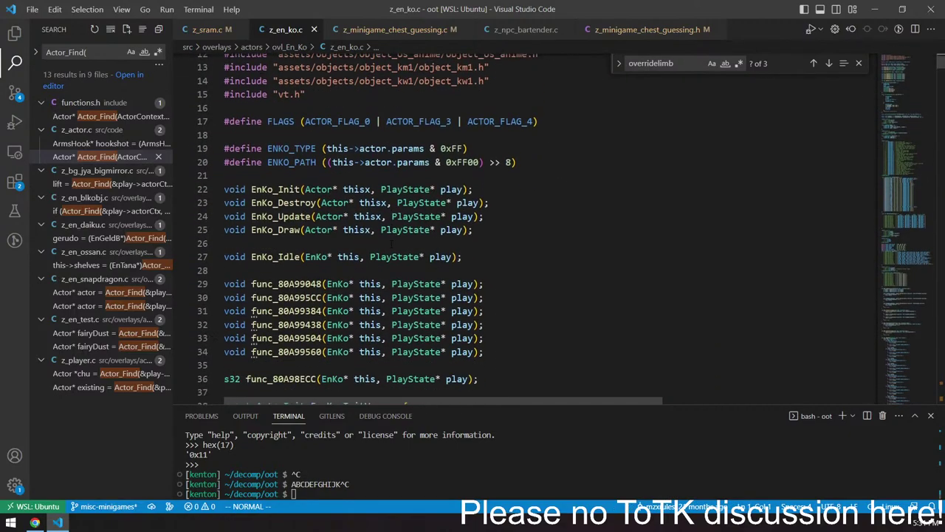
scroll(529, 221, down, 20)
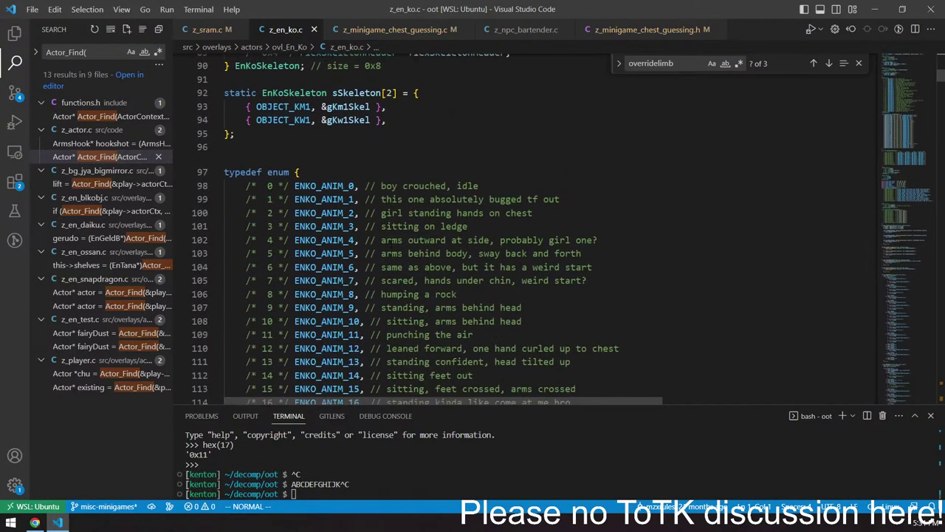
scroll(529, 222, down, 20)
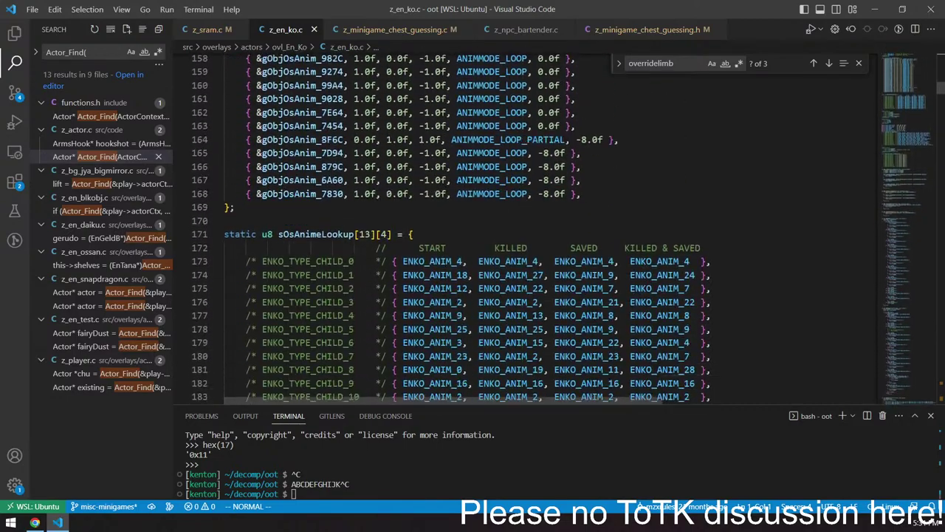
scroll(528, 221, down, 1)
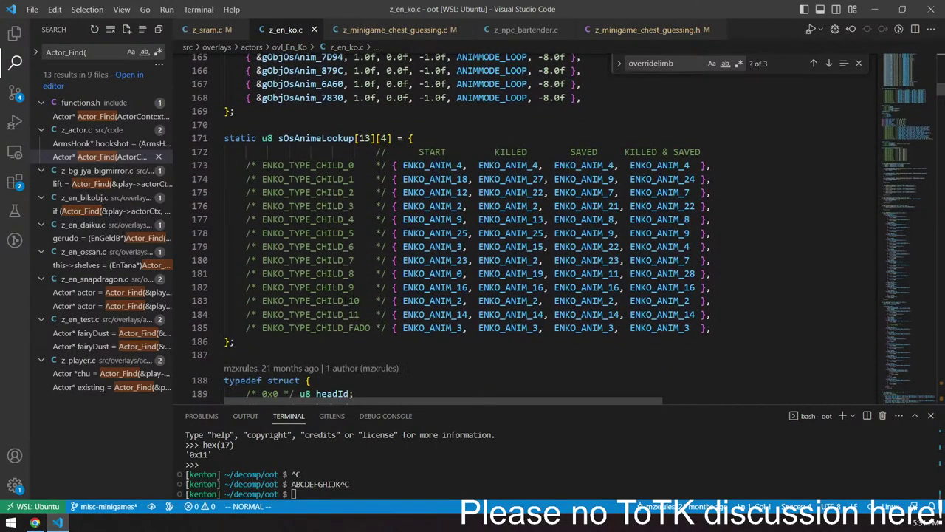
Search z_en_ko.c for ENKO_TYPE_CHILD_10 and check how the ENKO_TYPE macro derives the type from the actor parameters
click(264, 301)
key(v)
key(e)
key(ctrl+f)
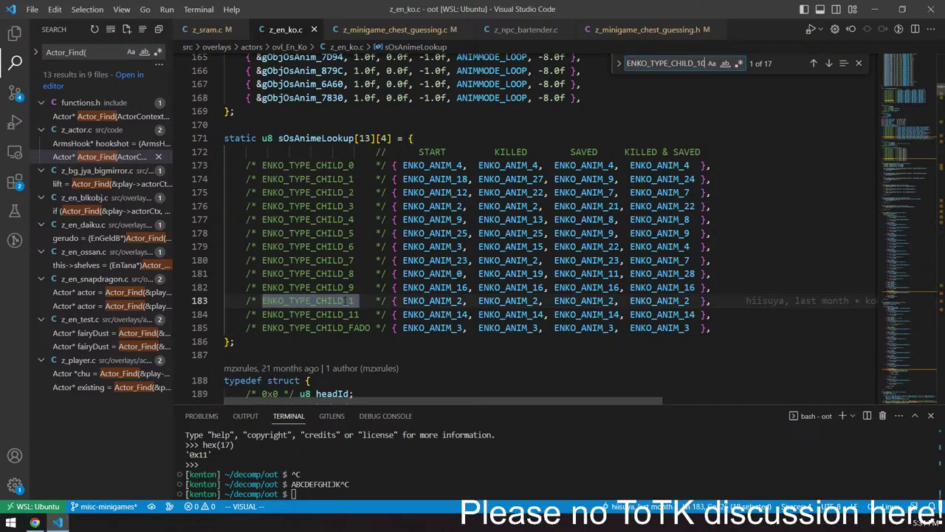
key(Return)
key(Return)
key(Return)
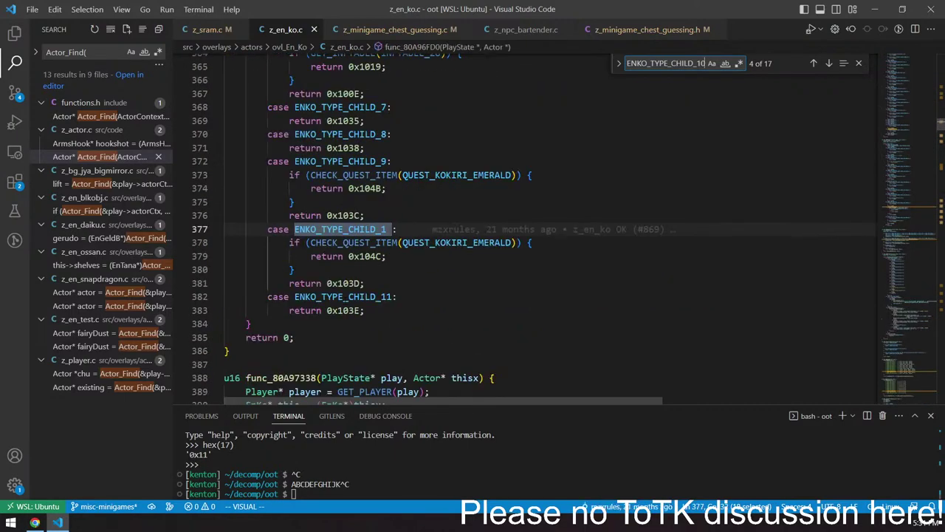
scroll(339, 228, up, 10)
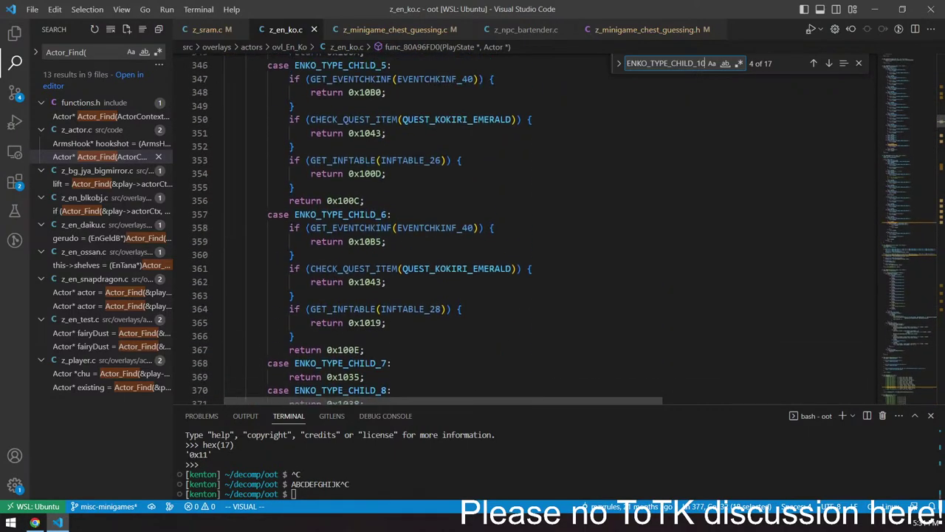
scroll(517, 229, up, 8)
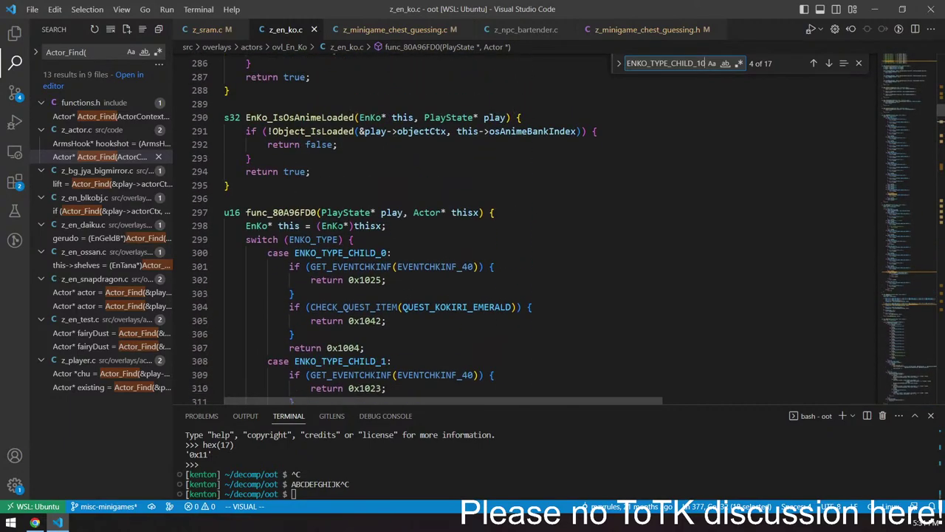
mouse_move(314, 219)
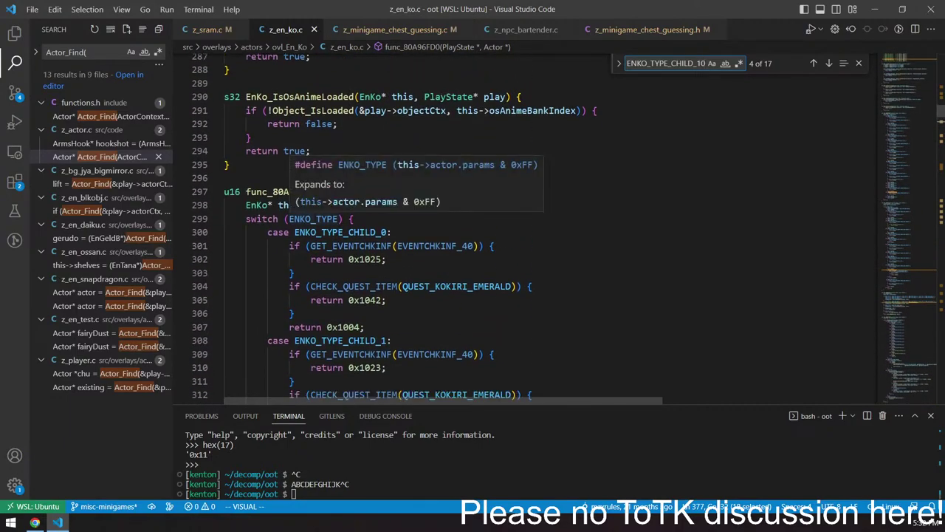
scroll(314, 218, down, 20)
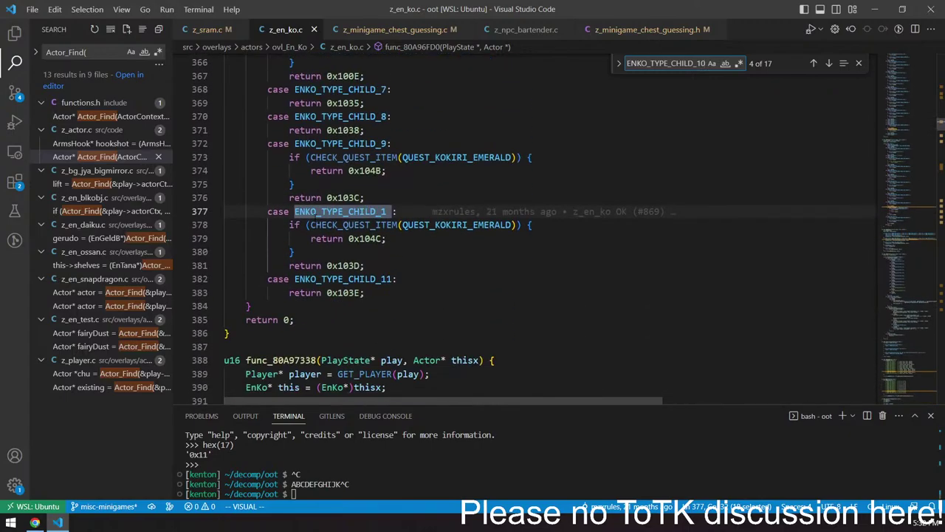
mouse_move(344, 207)
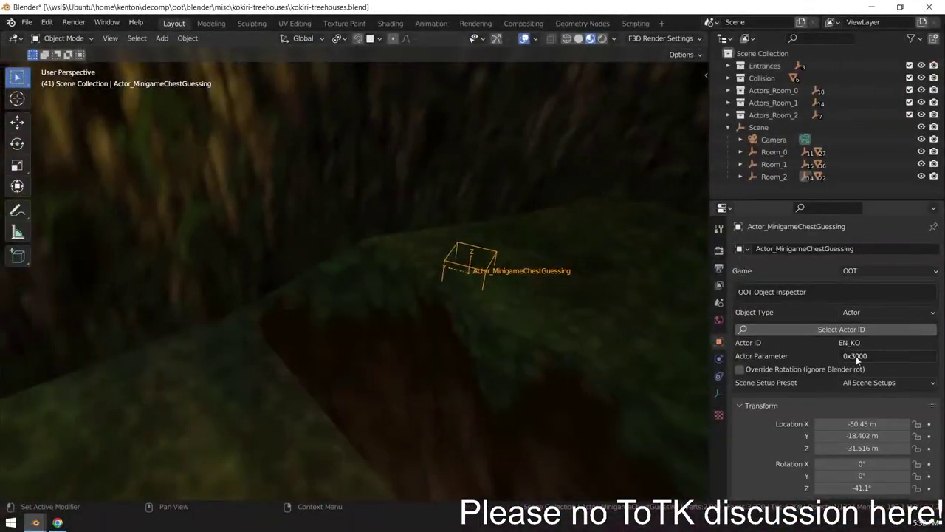
Return to Blender and set the EN_KO actor's Actor Parameter to 0x0010
click(855, 356)
click(855, 356)
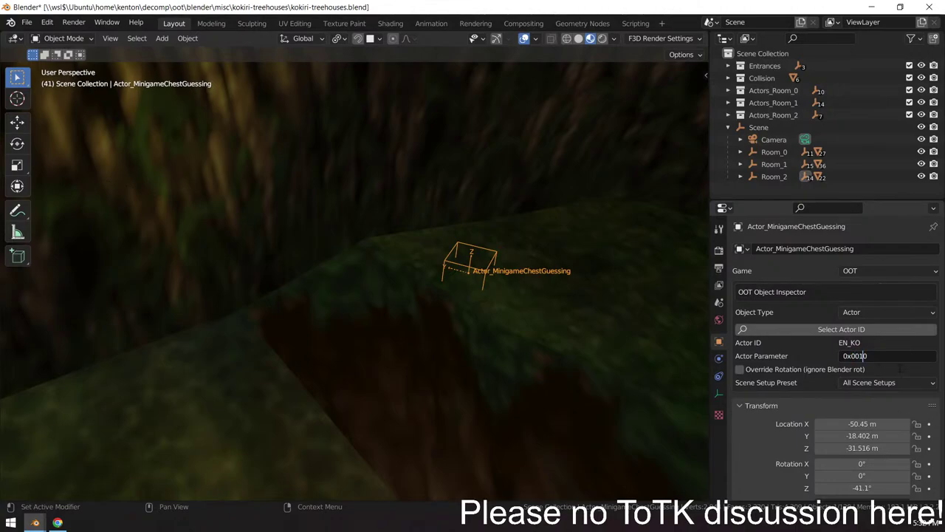
key(Return)
click(826, 330)
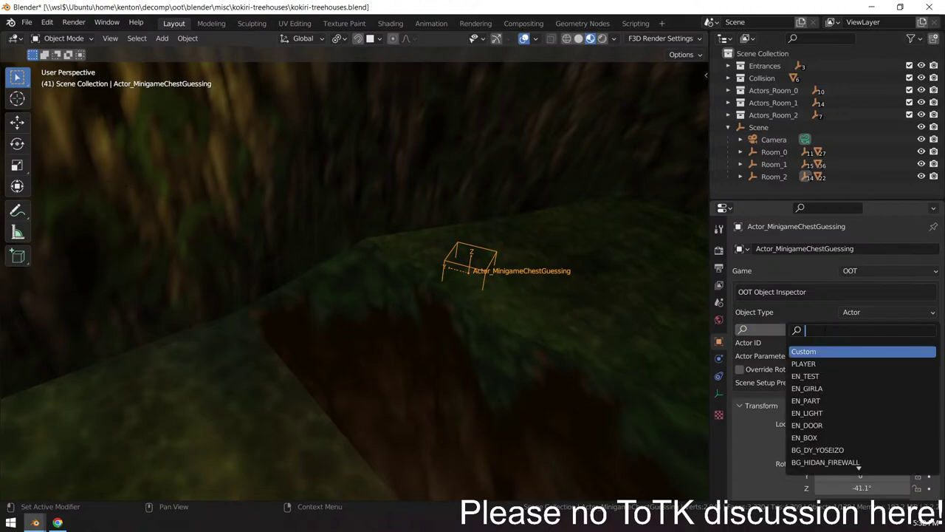
Export the kokiri_treehouses scene with the OOT Scene Exporter
key(n)
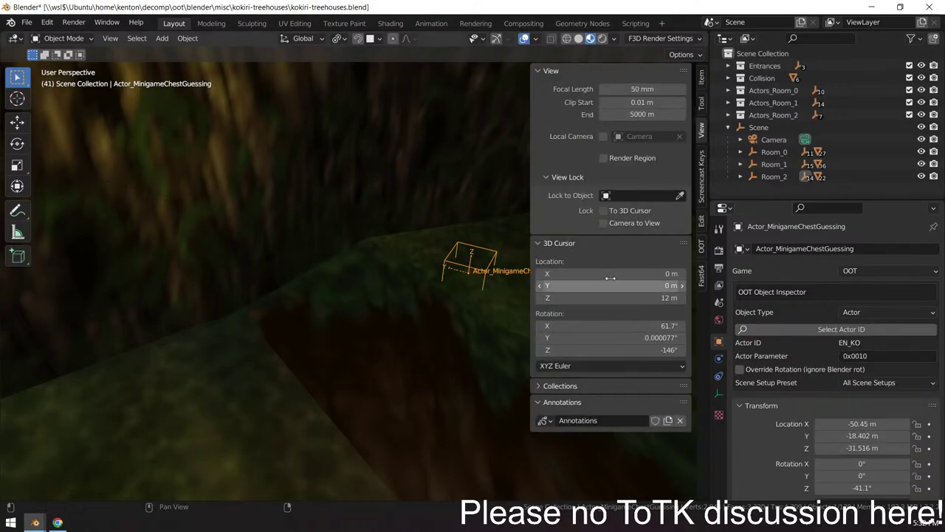
click(702, 246)
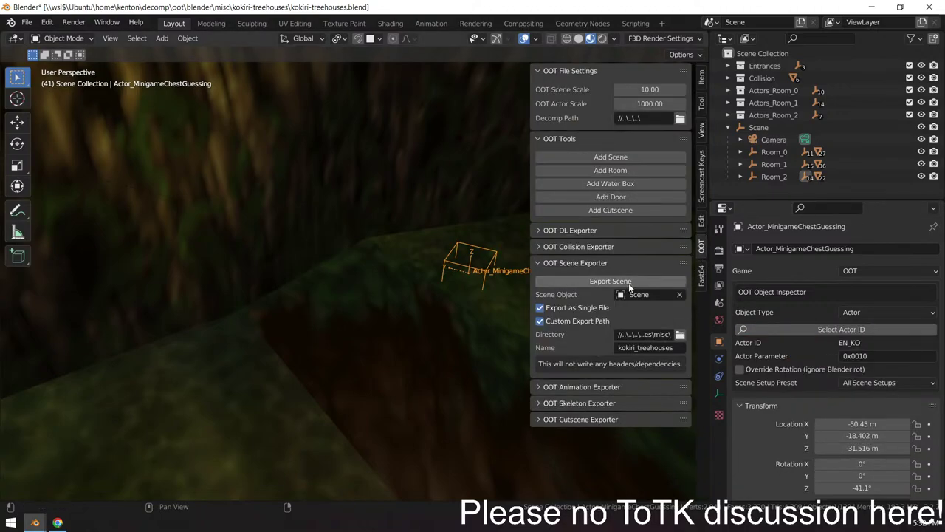
click(628, 282)
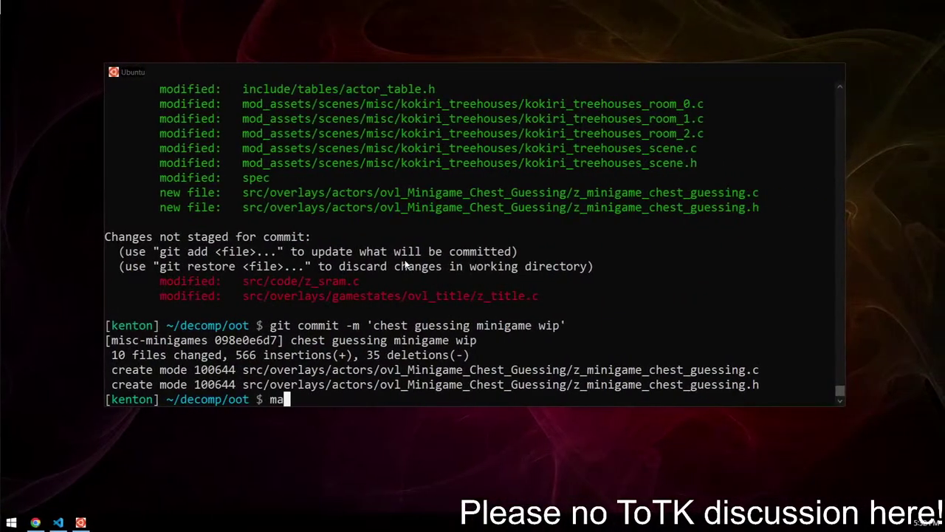
Build the project with make test, followed by a plain make to list the compile errors
text(ke test)
key(Return)
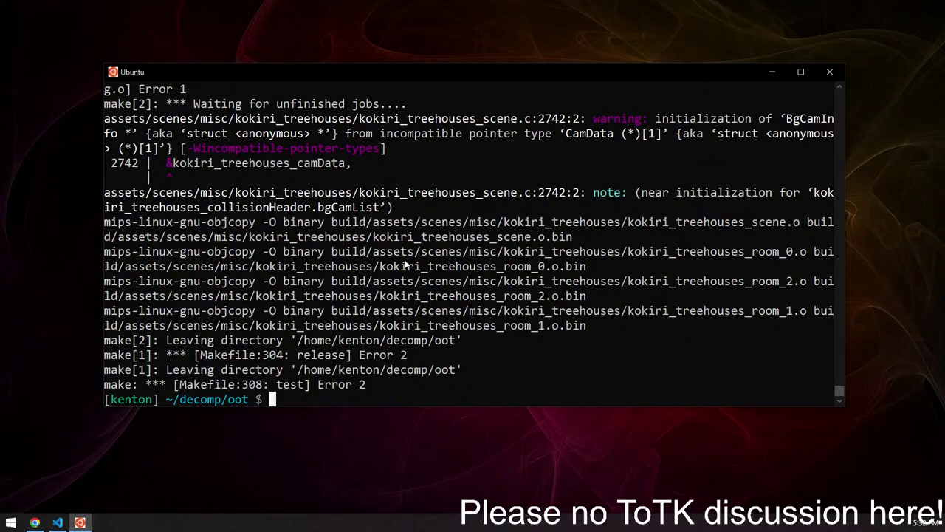
key(Return)
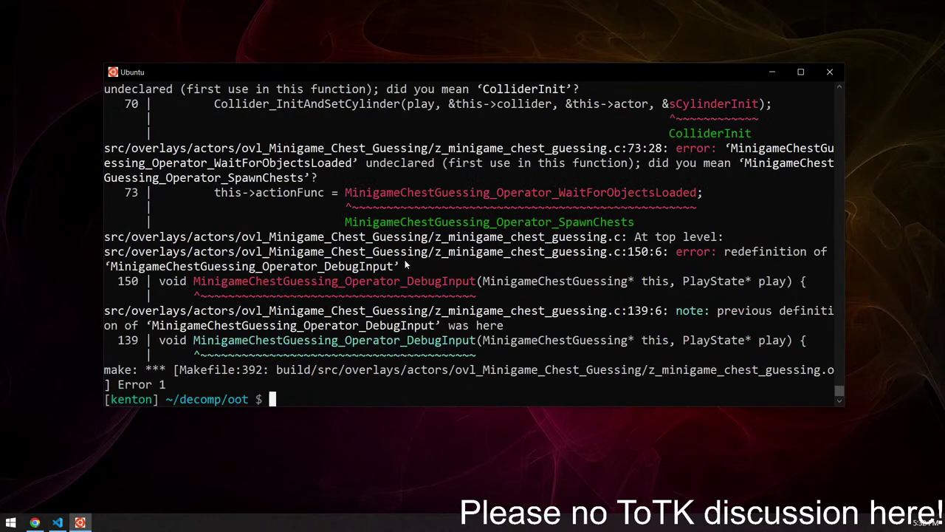
In z_minigame_chest_guessing.c in Visual Studio Code, delete the duplicate MinigameChestGuessing_Operator_DebugInput function at the end of the file
key(alt+Tab)
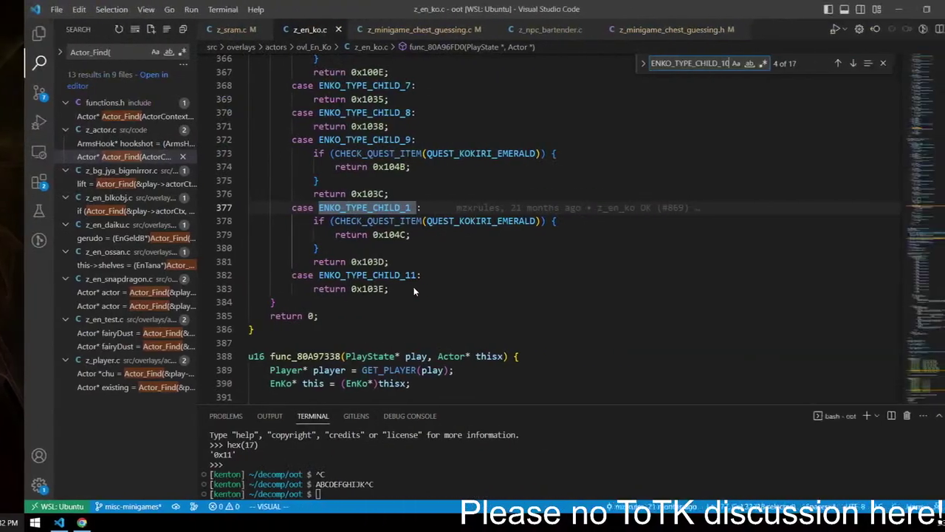
click(353, 31)
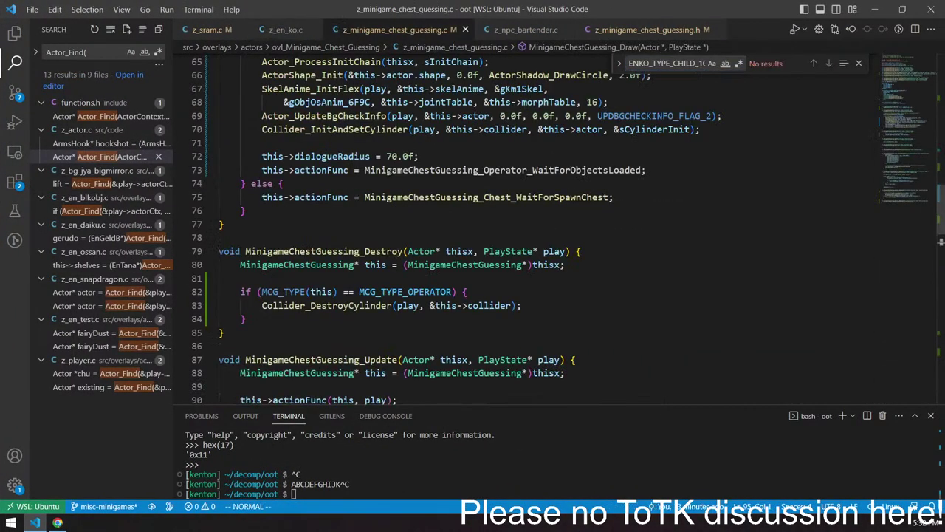
key(shift+g)
click(432, 195)
scroll(432, 194, up, 4)
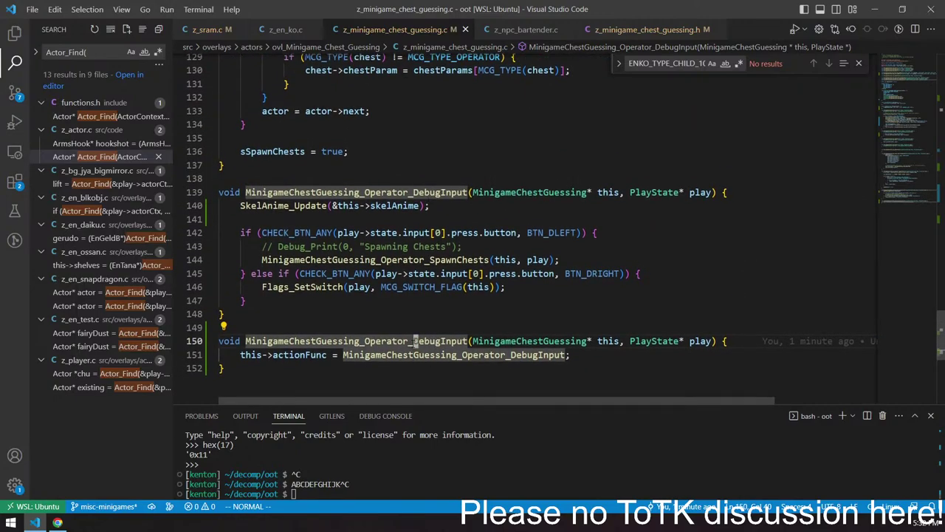
key(shift+v)
key(shift+g)
key(d)
key(i)
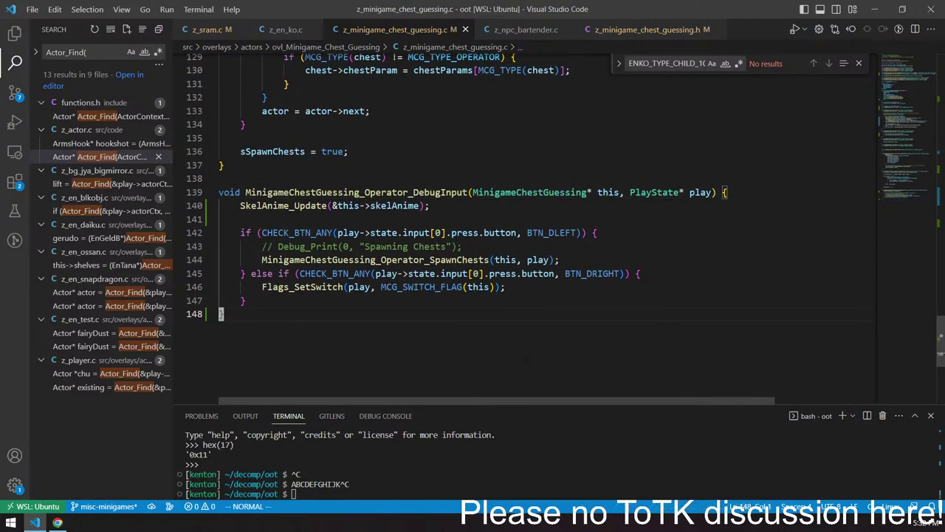
key(Escape)
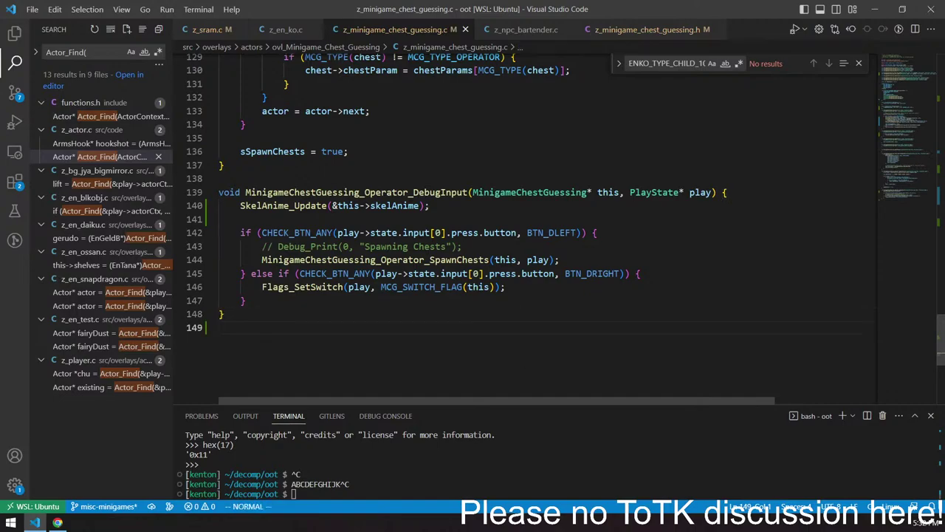
In MinigameChestGuessing_Init, replace the operator's WaitForObjectsLoaded action function with MinigameChestGuessing_Operator_DebugInput
click(433, 192)
key(b)
key(shift+8)
scroll(433, 192, down, 8)
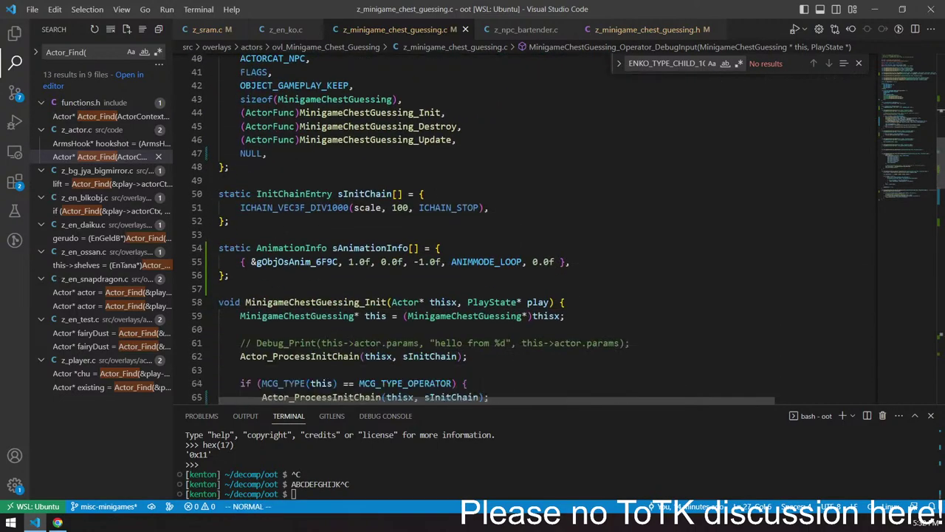
scroll(482, 123, up, 4)
scroll(441, 254, down, 10)
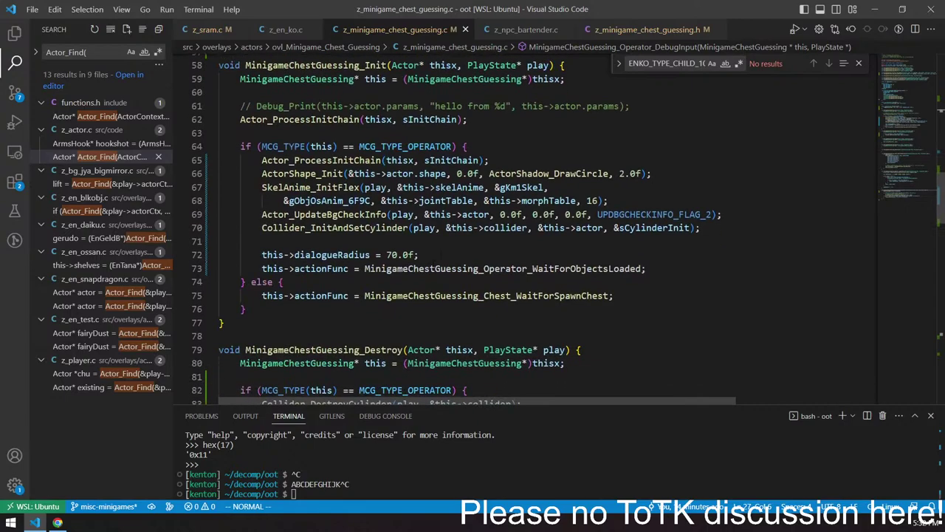
click(410, 268)
key(v)
key(i)
key(w)
key(p)
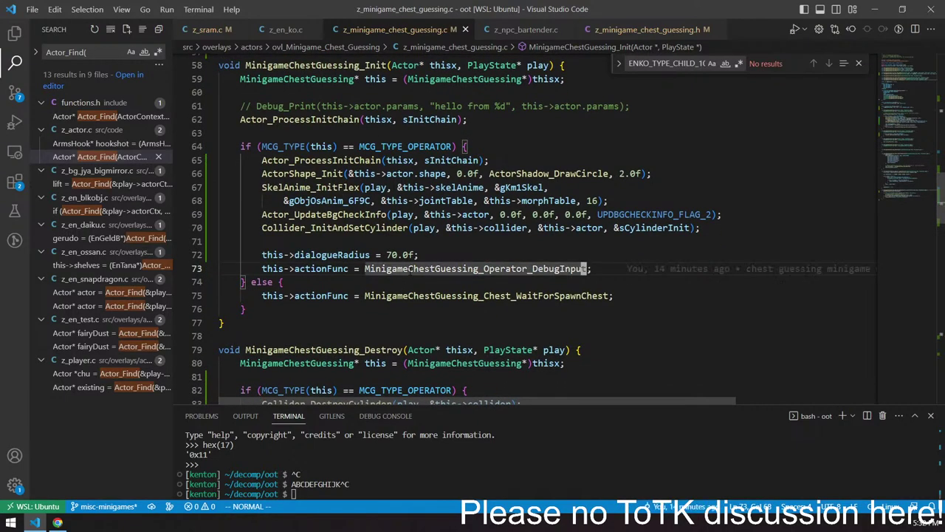
scroll(411, 270, down, 1)
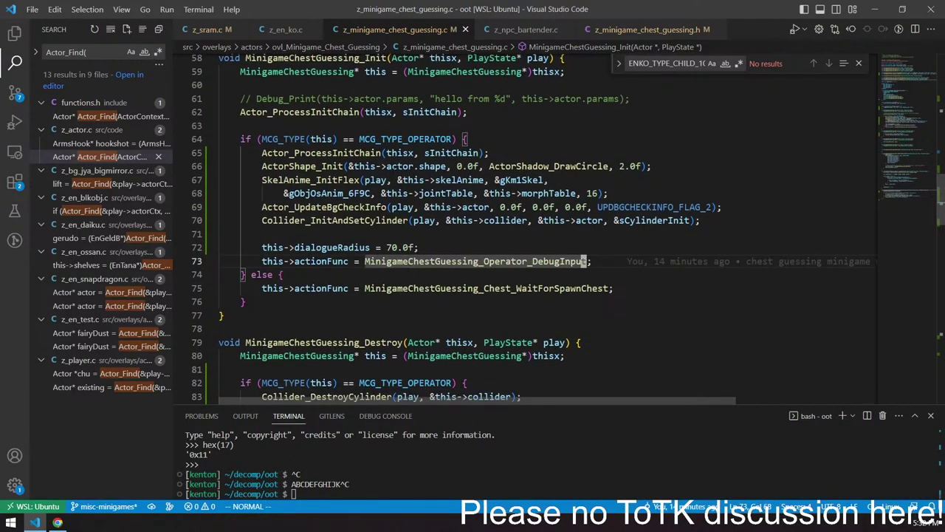
In z_minigame_chest_guessing.h, remove the struct members from jointTable through collider, keeping actor, actionFunc and chestParam
click(643, 31)
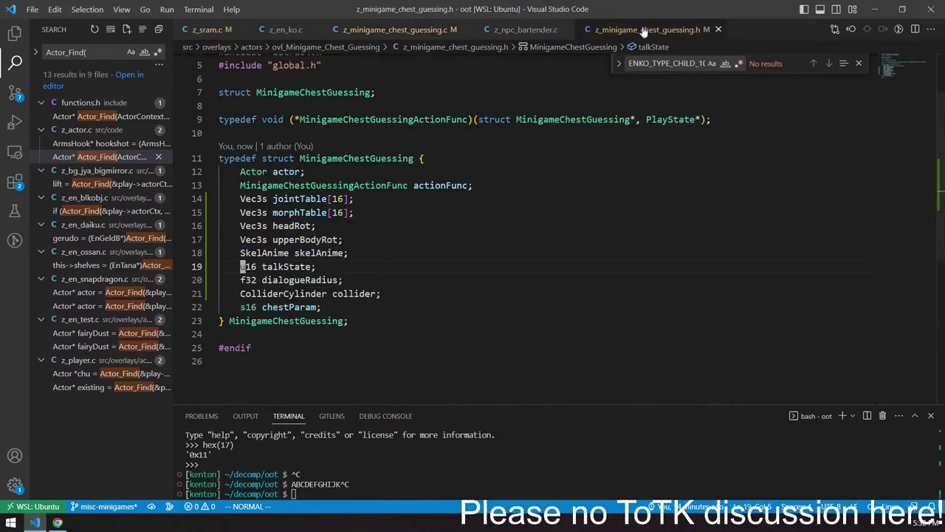
click(303, 171)
click(352, 212)
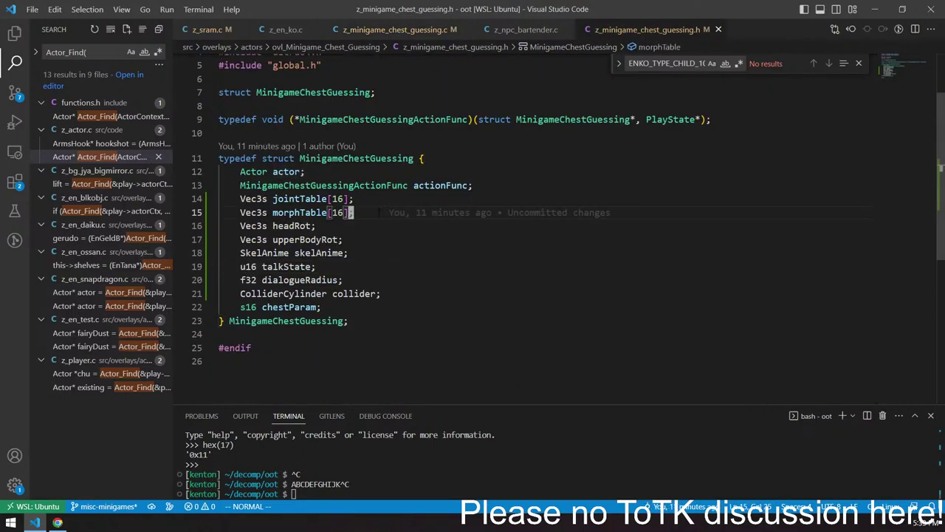
click(352, 199)
key(shift+v)
key(j)
key(j)
key(j)
key(j)
key(j)
key(j)
key(j)
key(d)
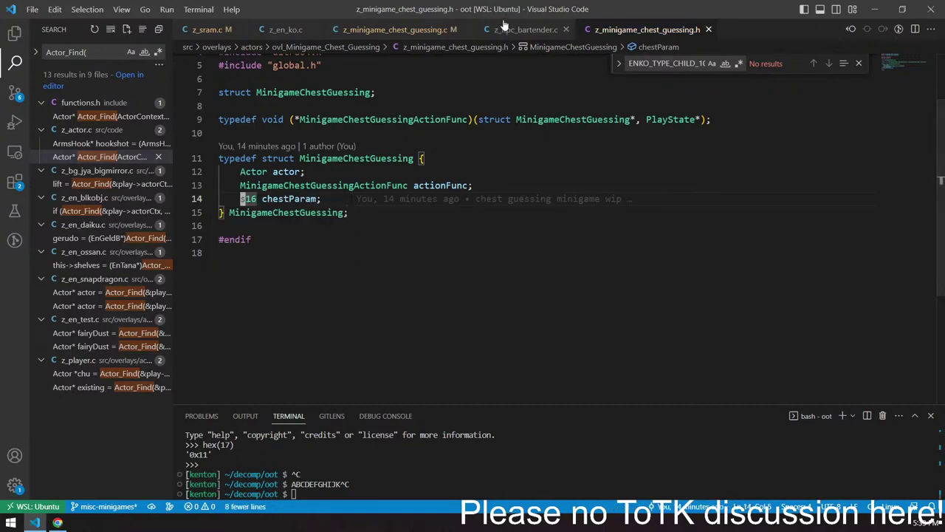
In z_minigame_chest_guessing.c, remove the operator setup lines in Init from Actor_ProcessInitChain through the dialogueRadius assignment
click(408, 30)
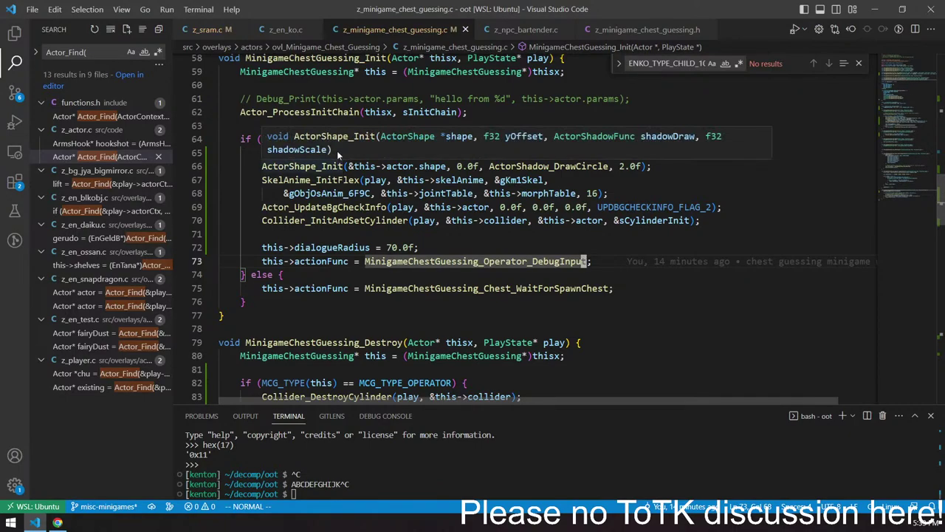
click(317, 153)
key(shift+v)
key(j)
key(j)
key(j)
key(j)
key(j)
key(j)
key(j)
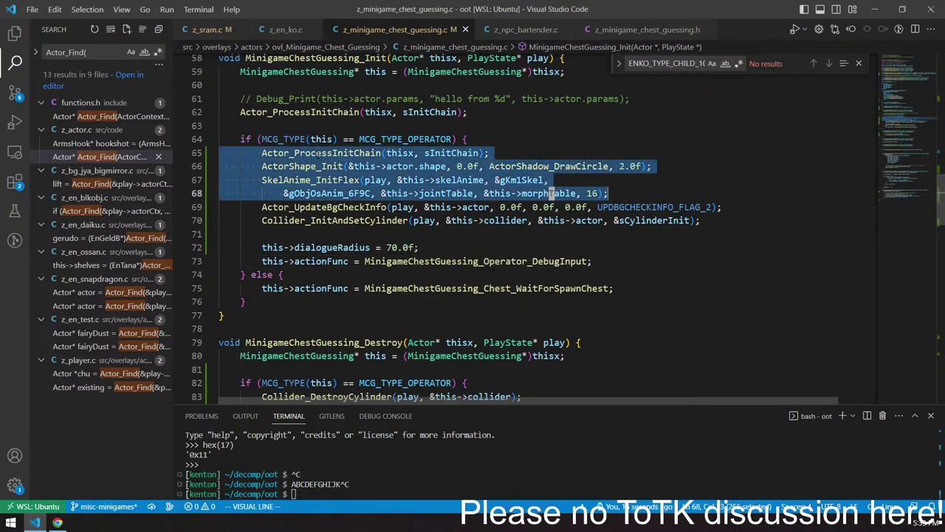
key(d)
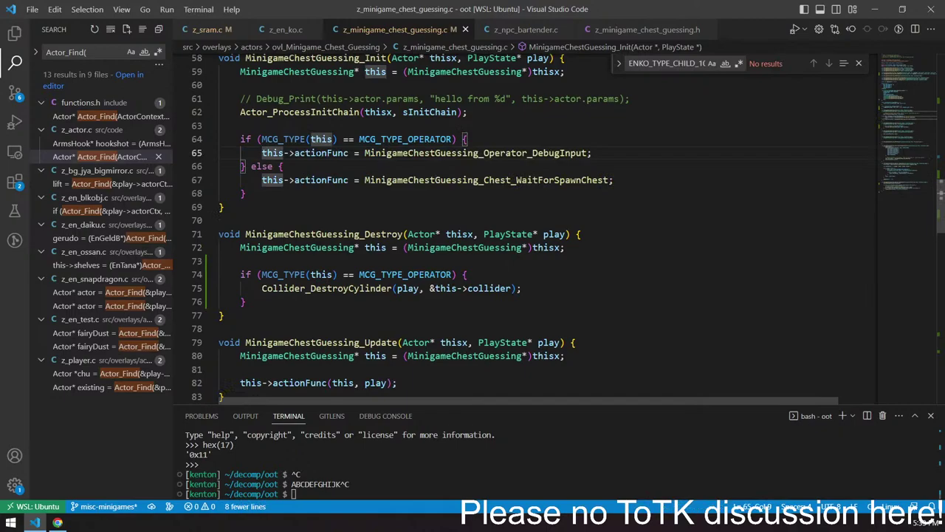
Remove the MCG_TYPE_OPERATOR if/else from Init, leaving only the unindented assignment of MinigameChestGuessing_Chest_WaitForSpawnChest to actionFunc
key(shift+v)
key(k)
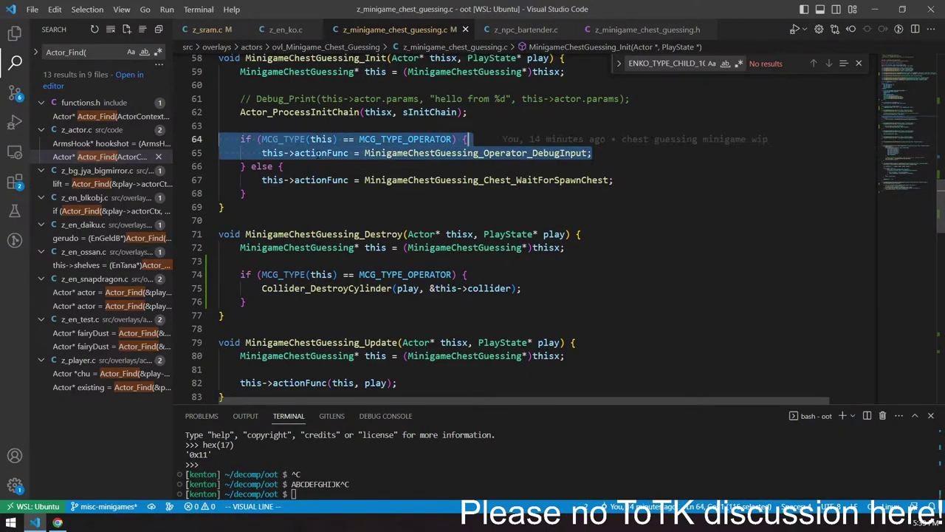
key(d)
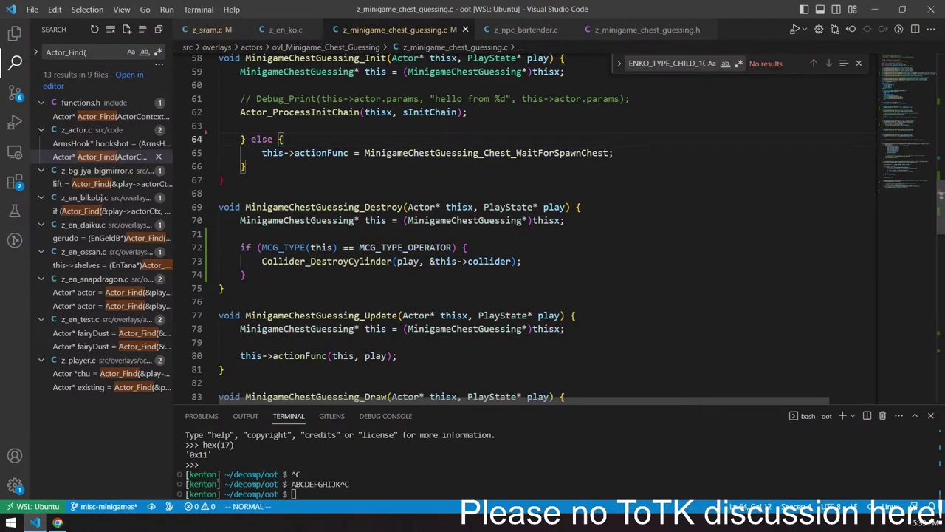
key(d)
key(d)
key(j)
key(d)
key(d)
key(k)
key(i)
key(BackSpace)
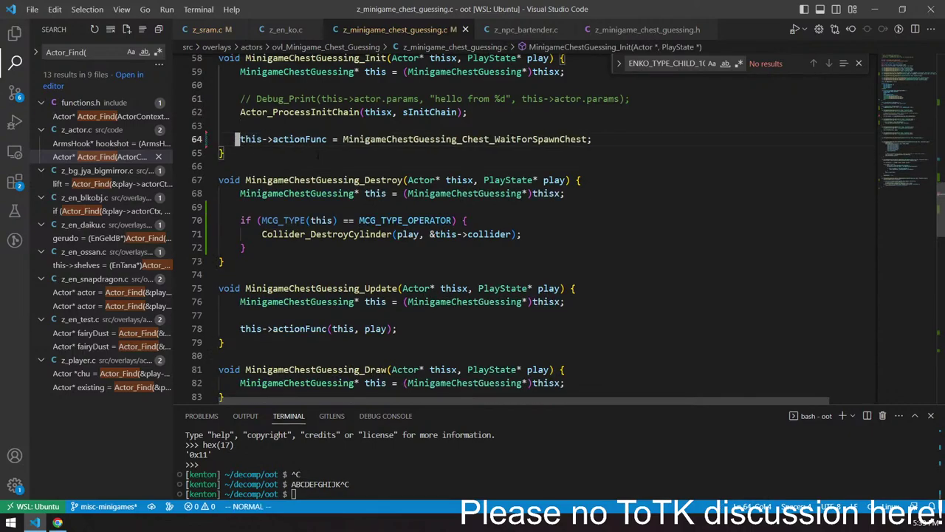
Switch to the Ubuntu terminal and rebuild with make test, followed by make
scroll(318, 155, down, 15)
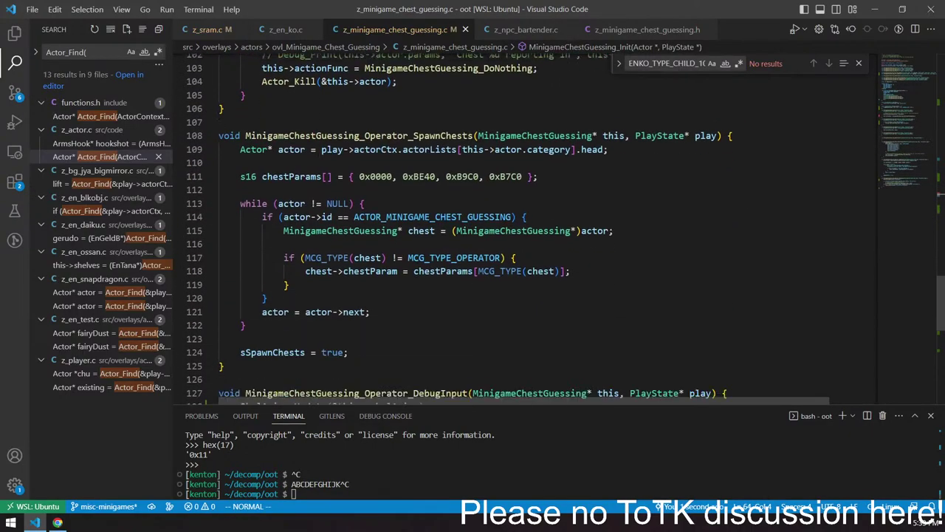
scroll(319, 155, down, 1)
key(alt+Tab)
text(make test)
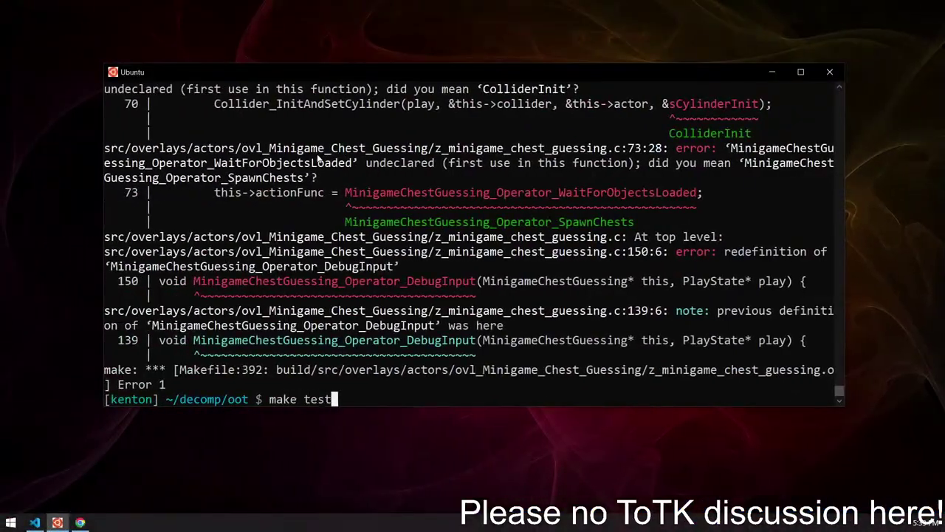
key(Return)
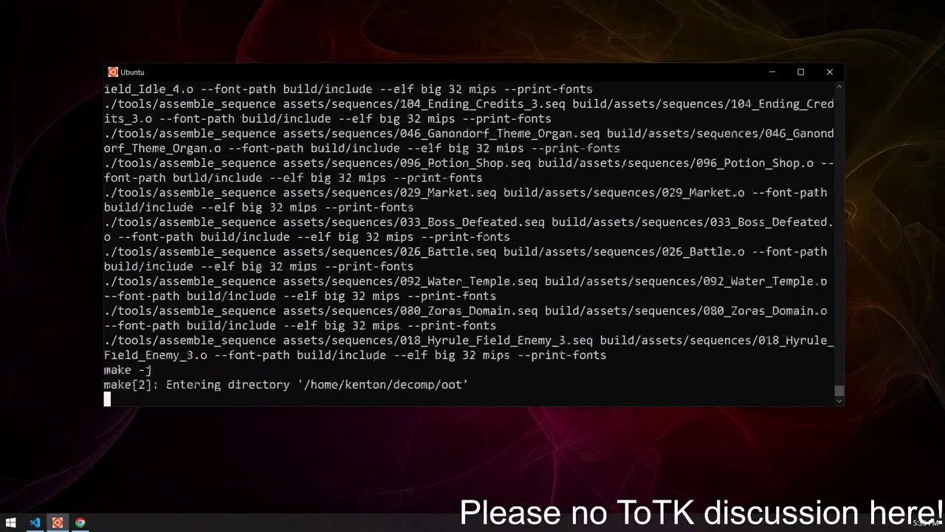
text(ma)
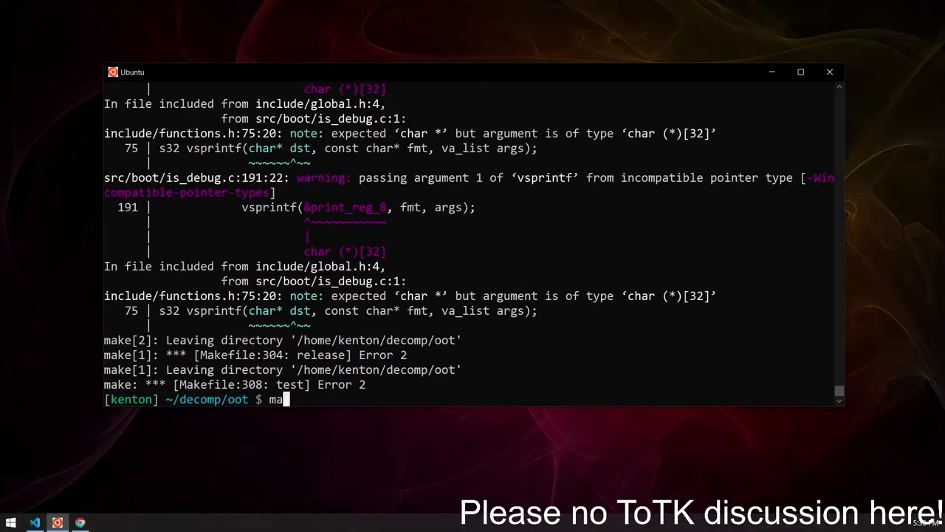
text(ke)
key(Return)
Return to Visual Studio Code and delete the sAnimationInfo array above MinigameChestGuessing_Init
key(ctrl+super+Right)
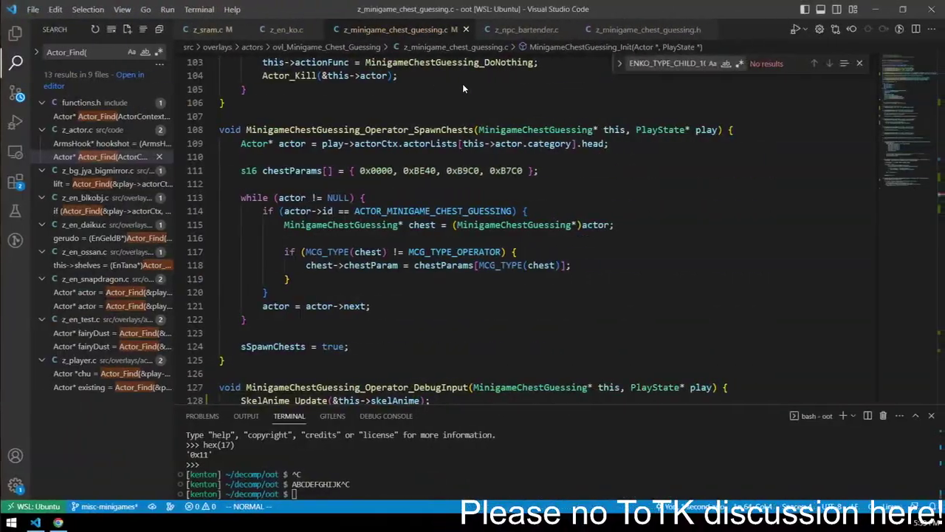
scroll(463, 83, up, 14)
key(z)
key(z)
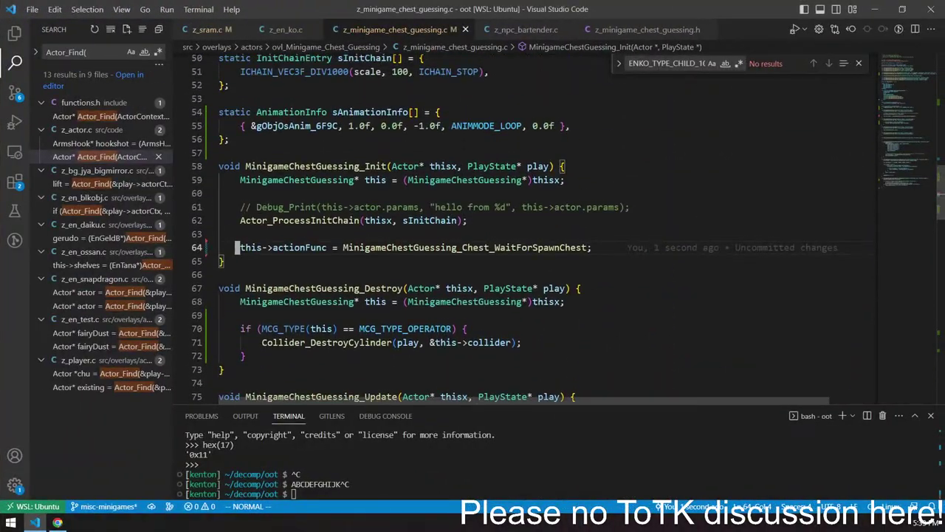
scroll(356, 344, up, 2)
click(350, 201)
key(shift+v)
key(j)
key(j)
key(j)
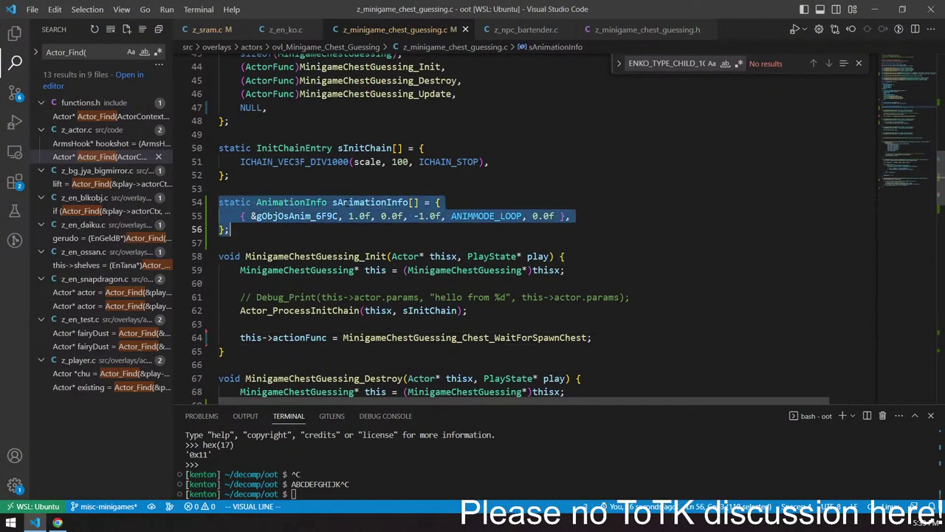
key(d)
Start another make test build in the Ubuntu terminal
key(alt+Tab)
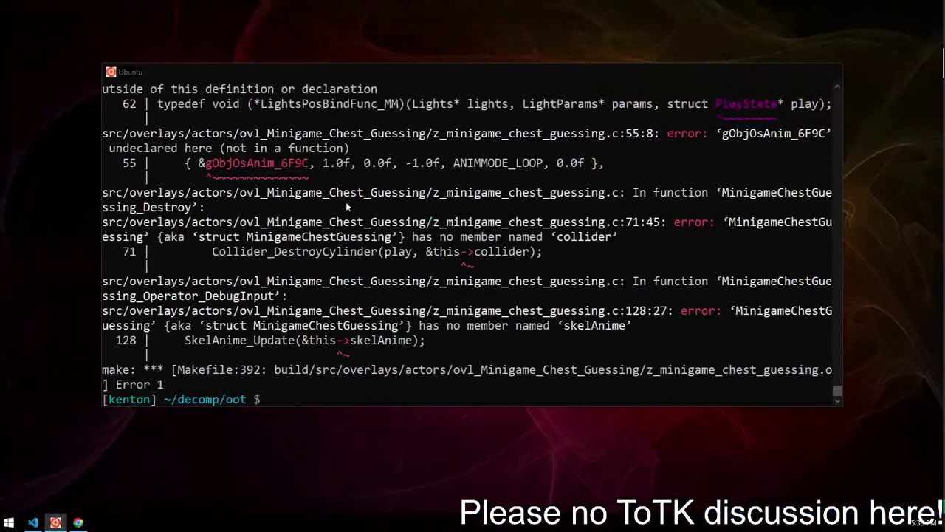
text(make test)
key(Return)
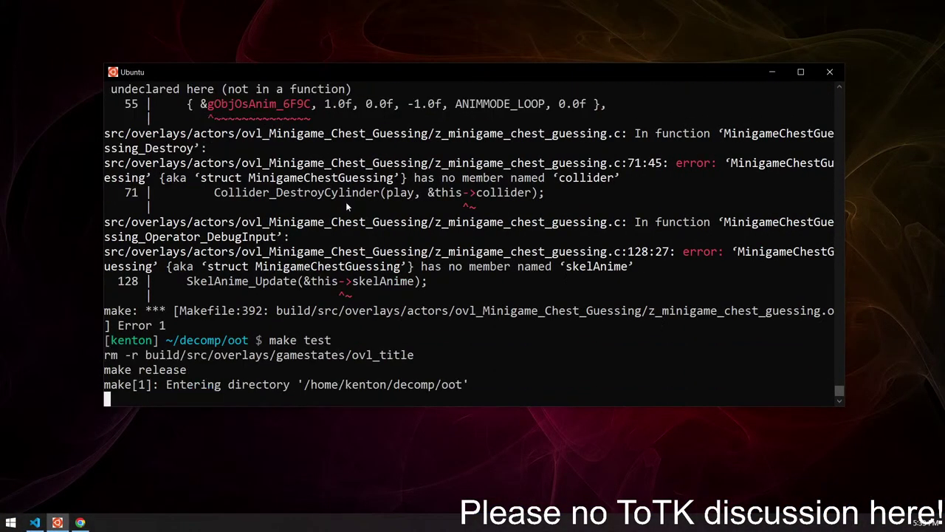
Back in Visual Studio Code, delete the SkelAnime_Update call and the blank line after it in MinigameChestGuessing_Operator_DebugInput
key(alt+Tab)
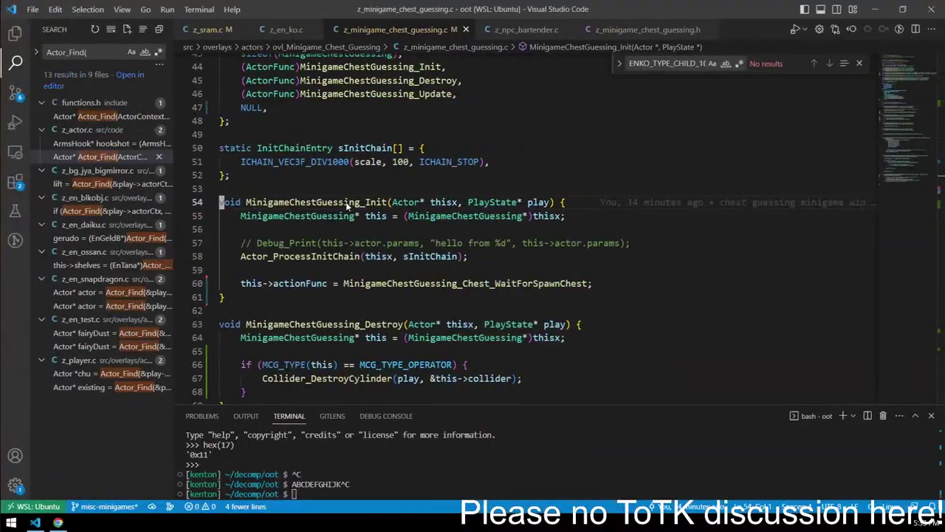
scroll(346, 203, down, 17)
scroll(373, 103, down, 3)
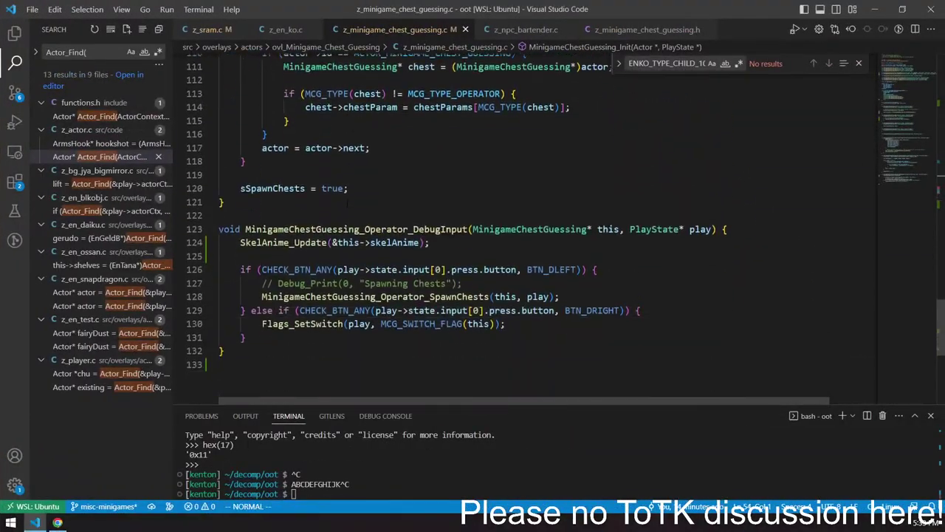
click(301, 255)
key(d)
key(d)
key(k)
key(d)
key(d)
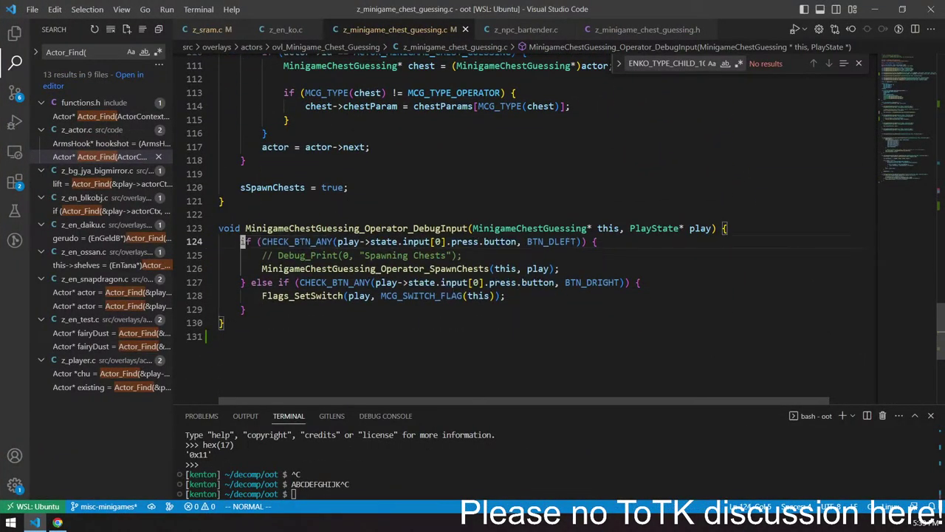
In the Ubuntu terminal, run make test again and list the remaining compile errors with make
key(alt+Tab)
text(make test)
key(Return)
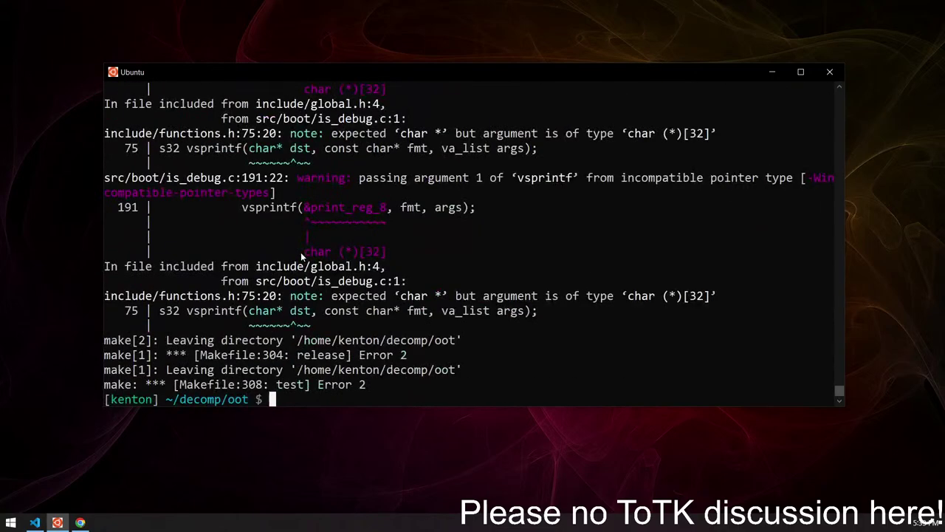
text(make)
key(Return)
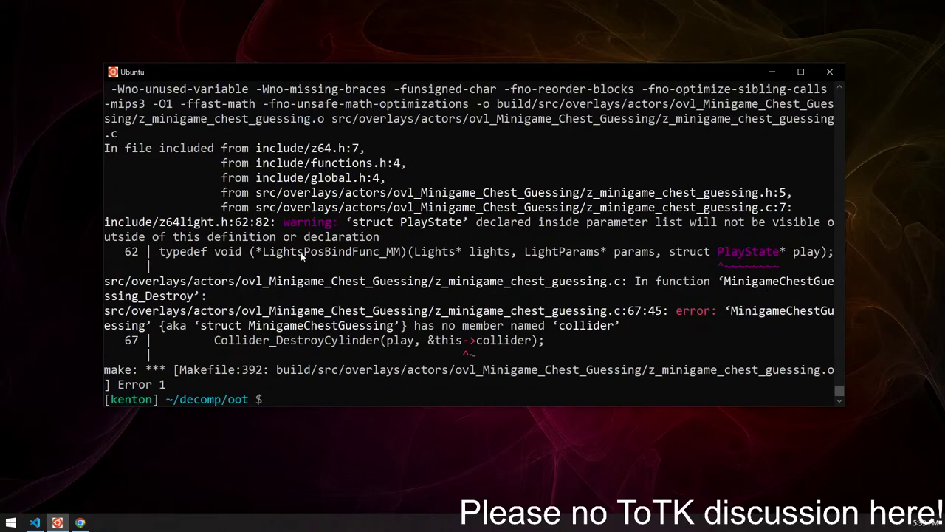
Back in Visual Studio Code, find "collider" and delete the MCG_TYPE_OPERATOR block with Collider_DestroyCylinder from MinigameChestGuessing_Destroy, plus the blank line before it
key(alt+Tab)
key(ctrl+f)
text(collid)
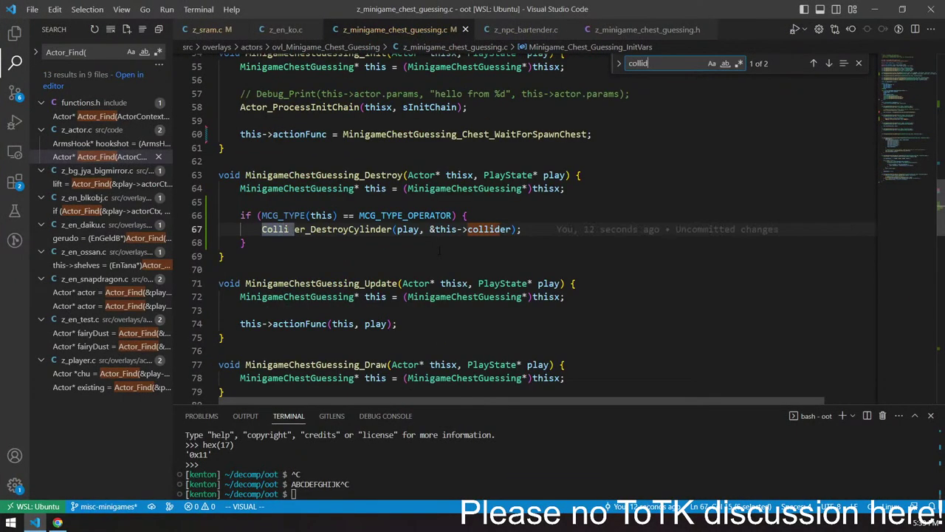
text(er)
click(439, 215)
key(shift+v)
key(j)
key(j)
key(d)
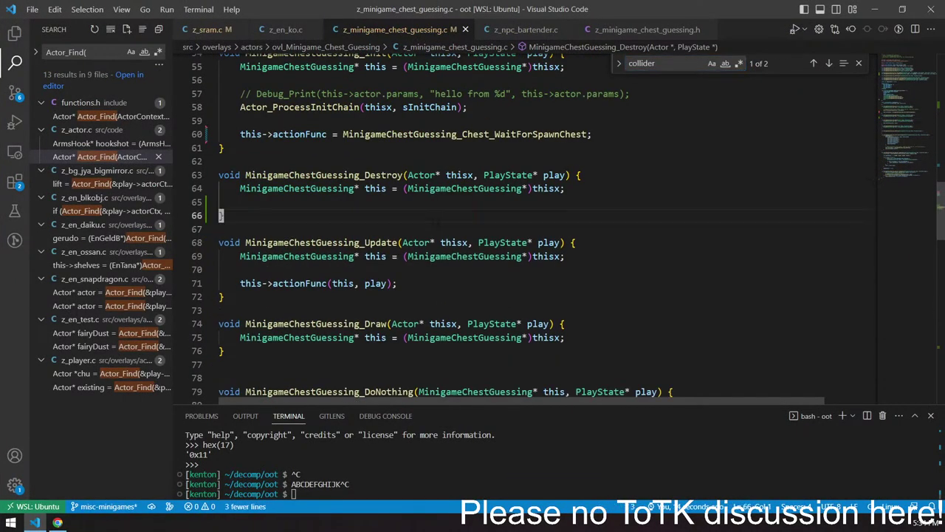
key(k)
key(d)
key(d)
Switch to the Ubuntu terminal and run make test to build the project and launch it in Project64
key(ctrl+super+Left)
text(test)
key(Return)
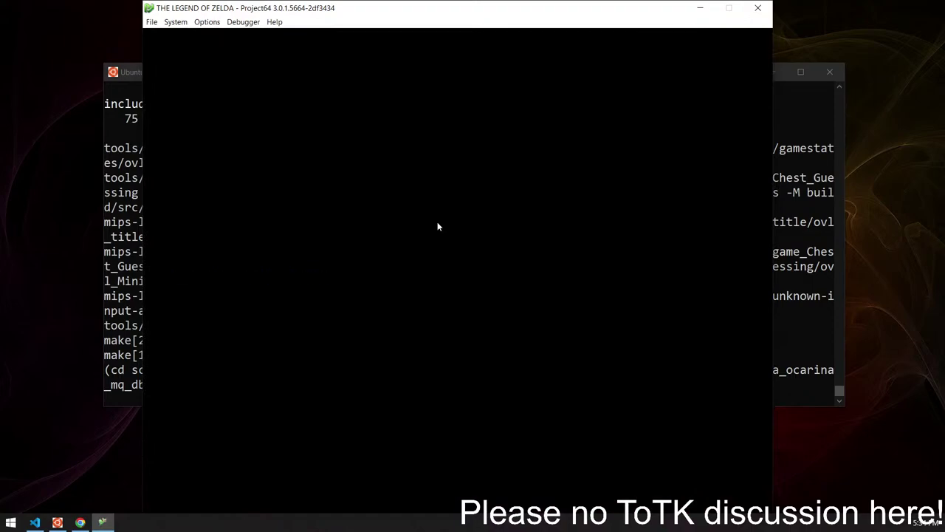
text(test)
key(Return)
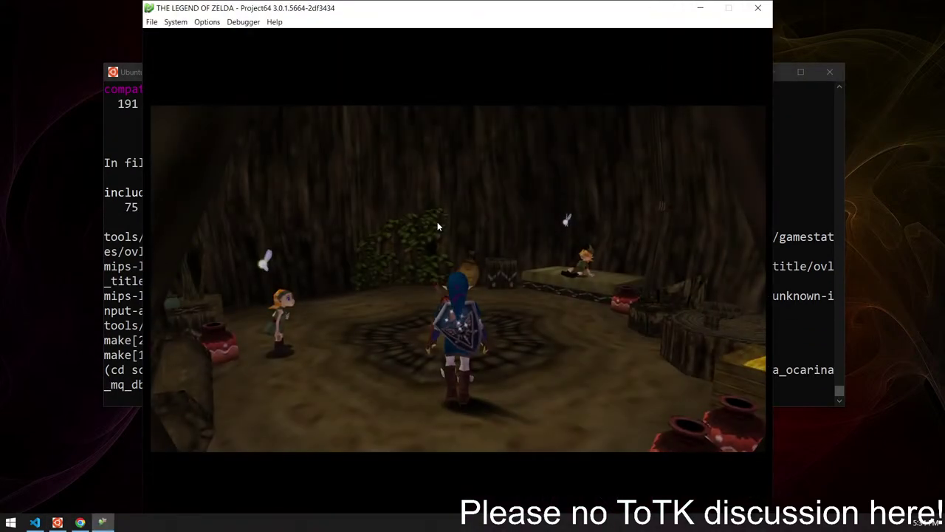
Walk Link through the treehouse to the grassy ledge to check the replaced Kokiri actor in the game
key(Up)
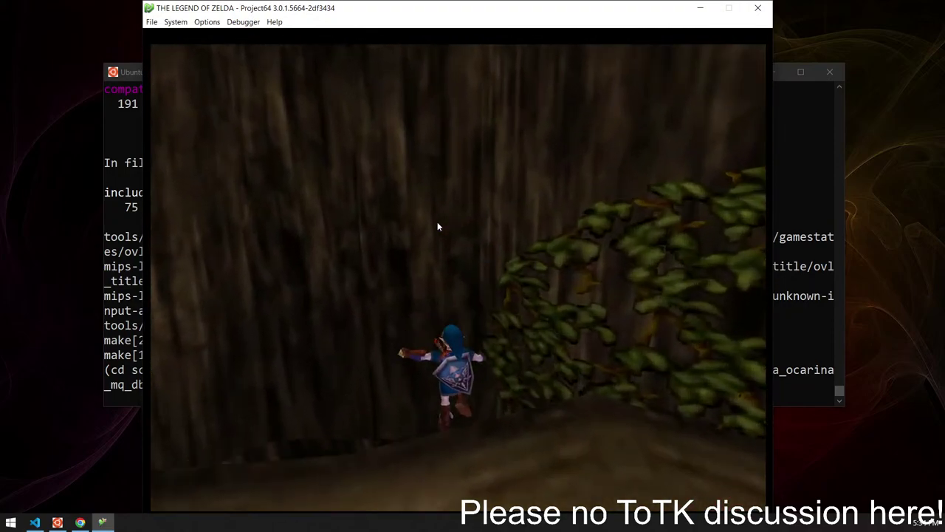
key(Up)
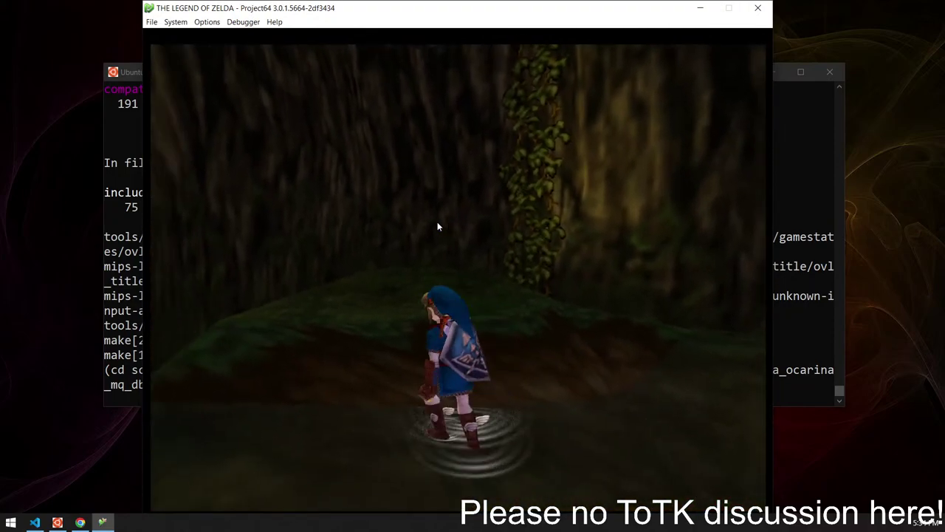
key(c)
key(c)
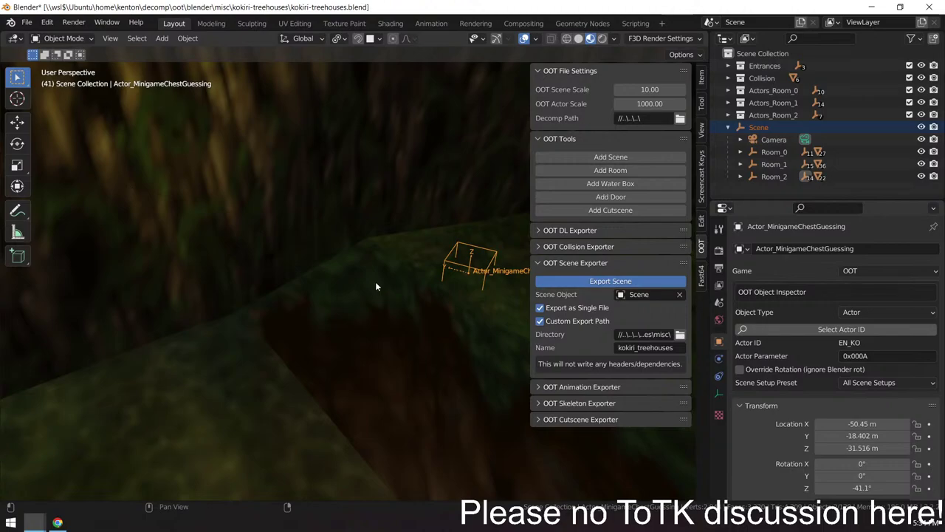
Switch from Blender to the Ubuntu terminal and run make test
key(alt+Tab)
text(make test)
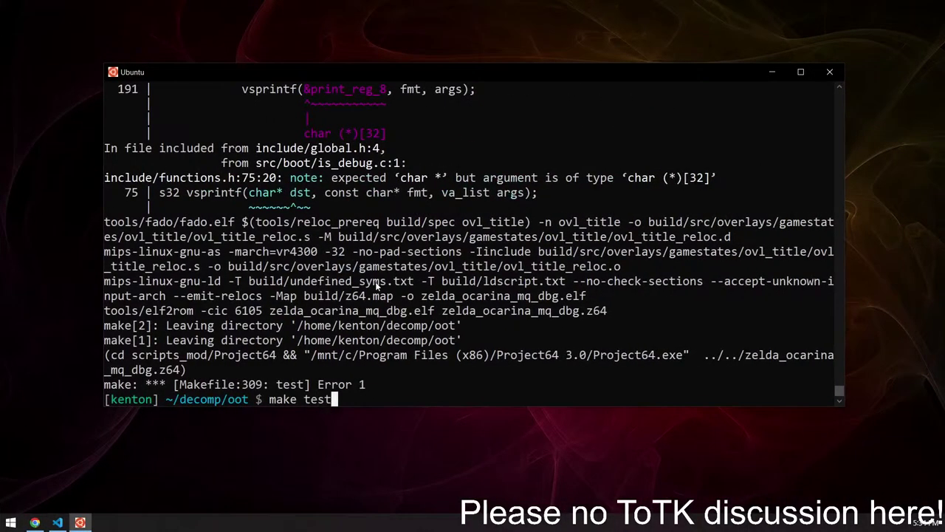
key(Return)
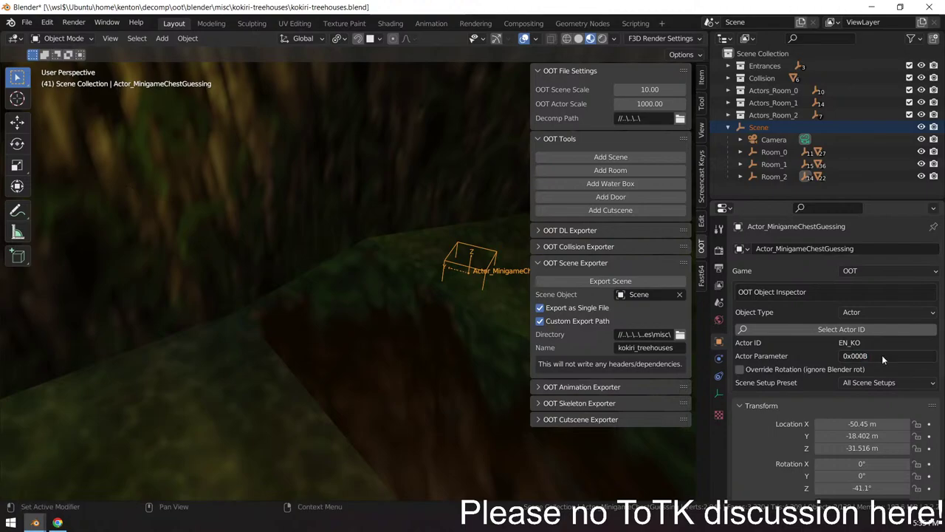
Export the kokiri_treehouses scene from Blender with the EN_KO actor parameter 0x000B, and rebuild with make test in the Ubuntu terminal
click(584, 282)
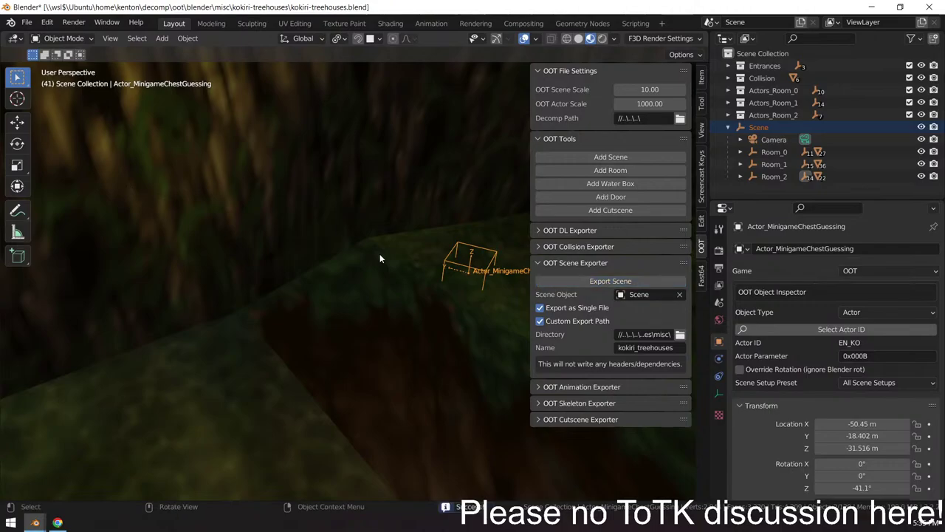
key(alt+Tab)
text(make test)
key(Return)
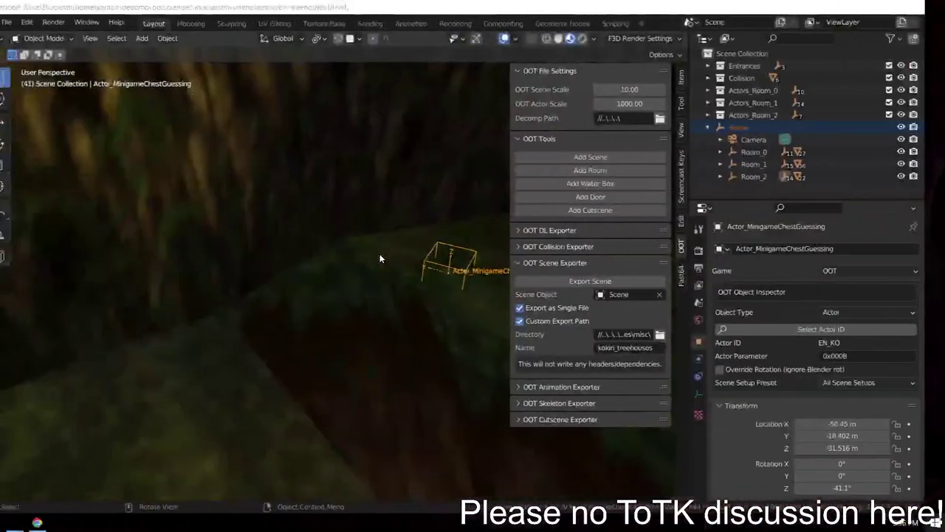
In Blender, rotate Actor_MinigameChestGuessing about -33.3° around Z and raise it about 2.04 m
click(451, 267)
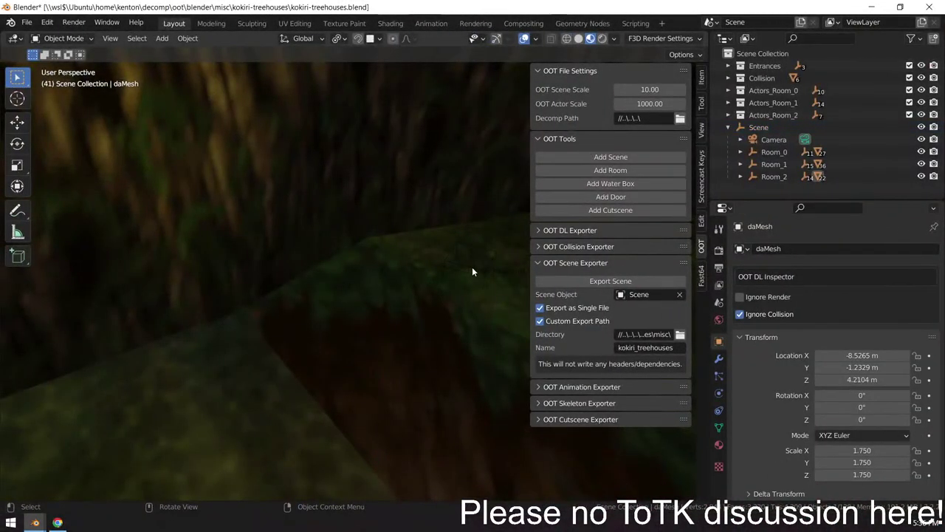
click(451, 266)
drag(443, 312, 371, 323)
key(r)
key(z)
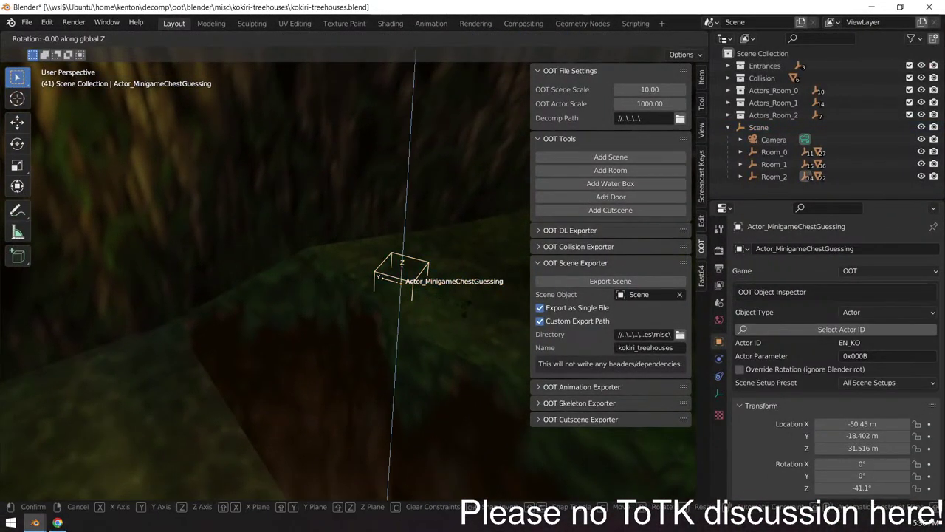
click(437, 333)
key(b)
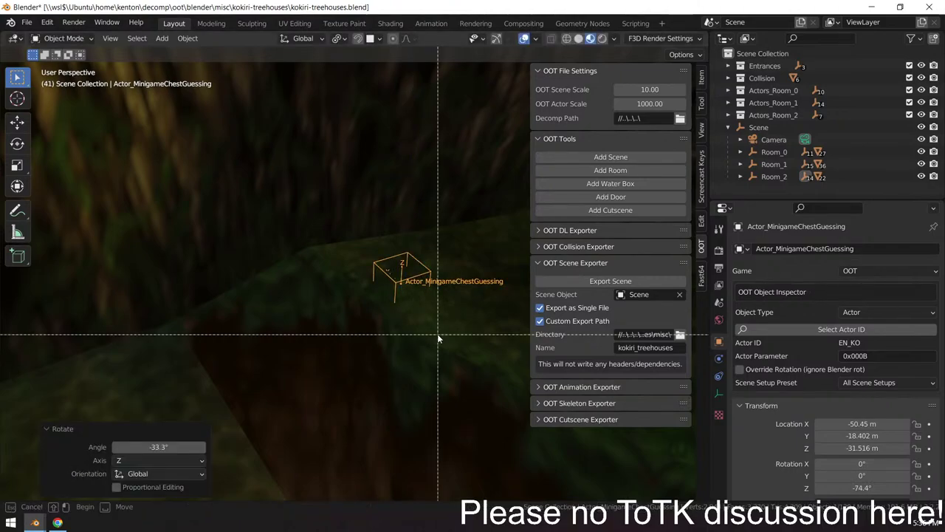
key(Escape)
key(g)
key(z)
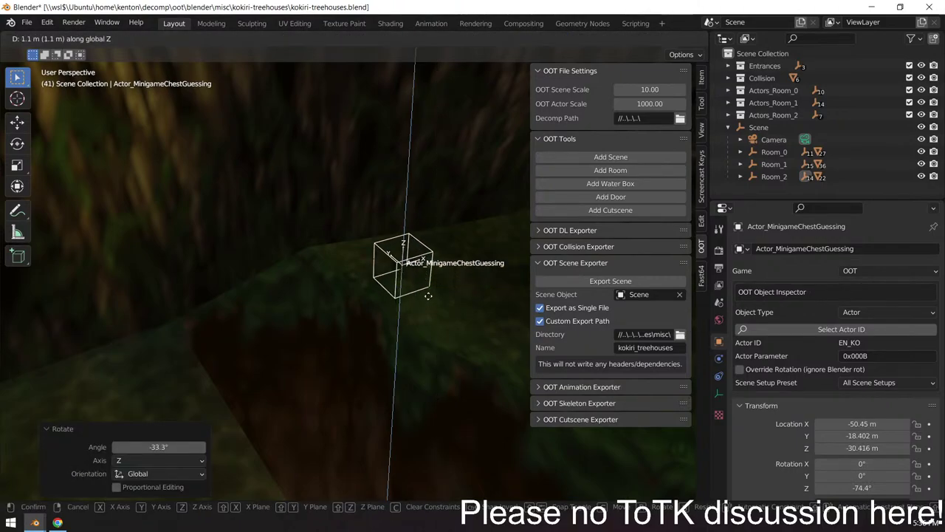
click(426, 294)
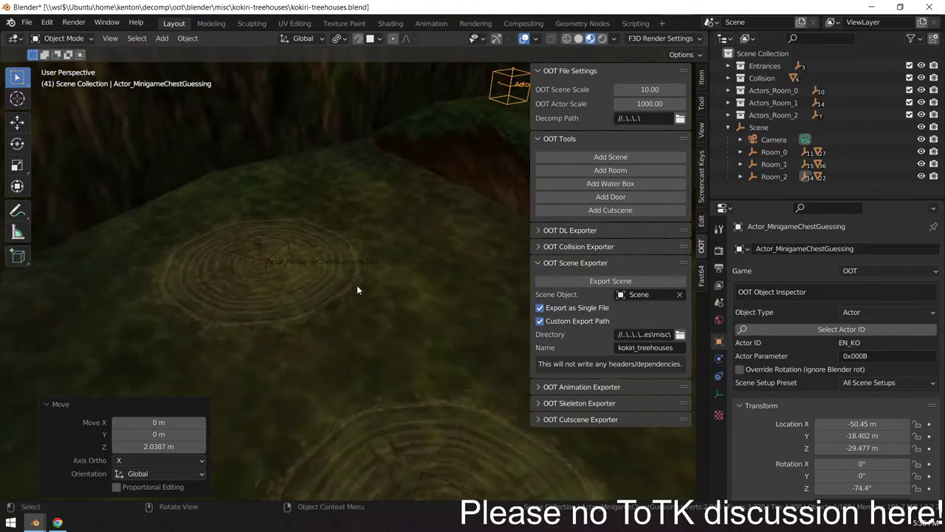
Duplicate the flat log log.003 and scale the copy to about 0.172 horizontally, keeping its height
click(356, 290)
click(356, 288)
click(356, 289)
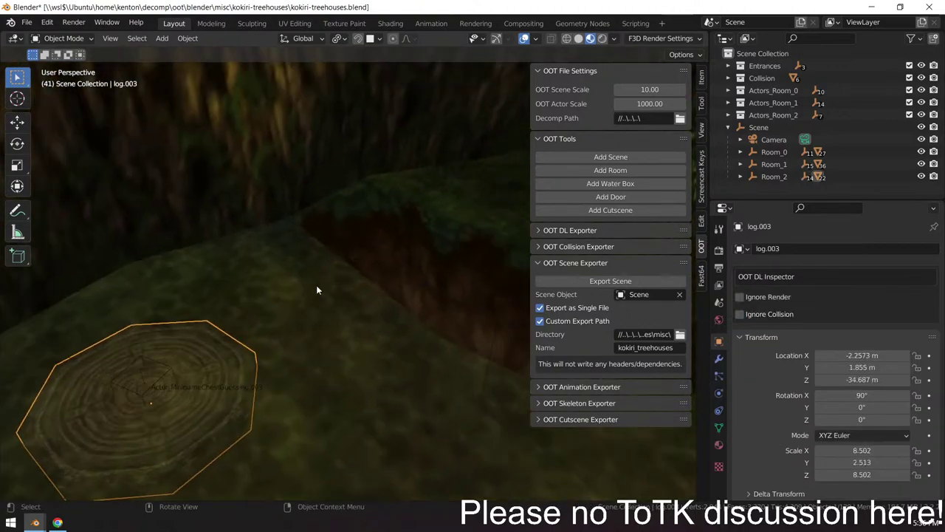
key(shift+d)
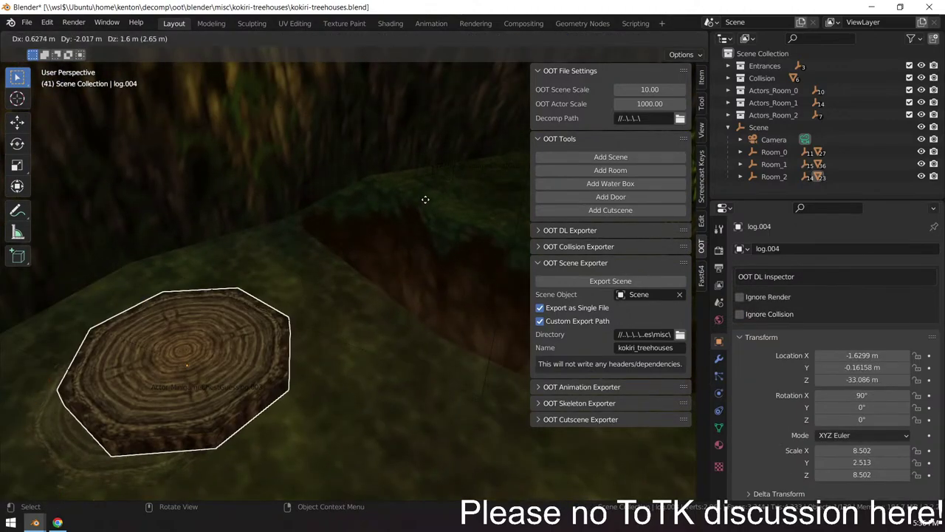
click(437, 262)
key(s)
key(shift+z)
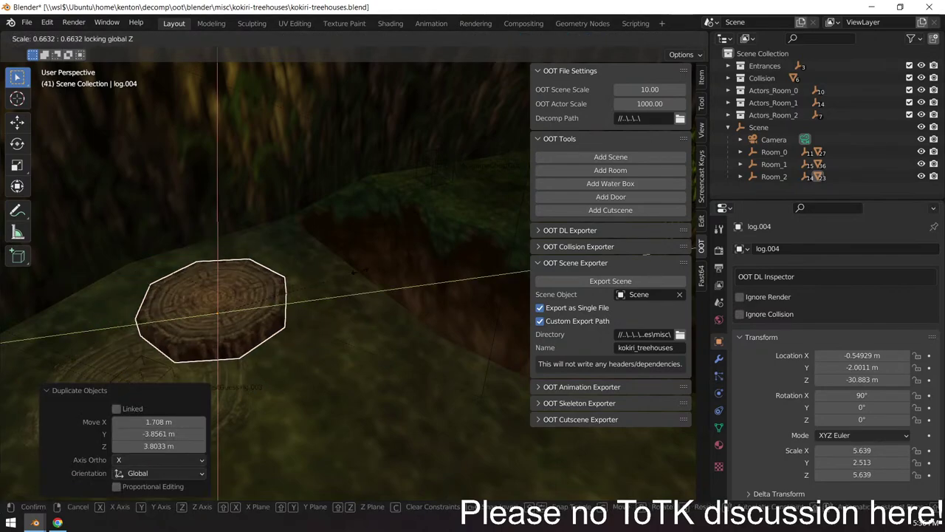
click(253, 300)
Move the small log copy onto the grassy ledge near the actor and enlarge it uniformly by about 1.348
drag(302, 264, 352, 292)
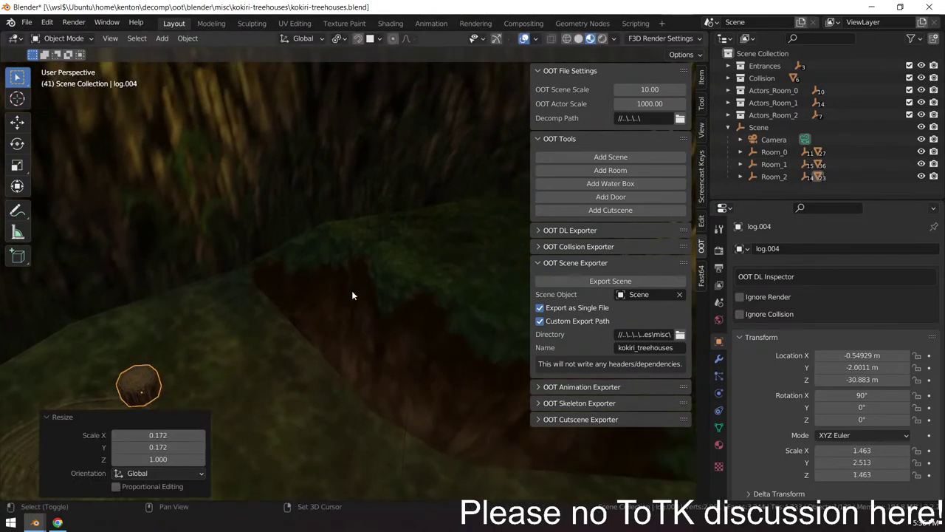
key(g)
click(380, 251)
scroll(400, 232, up, 3)
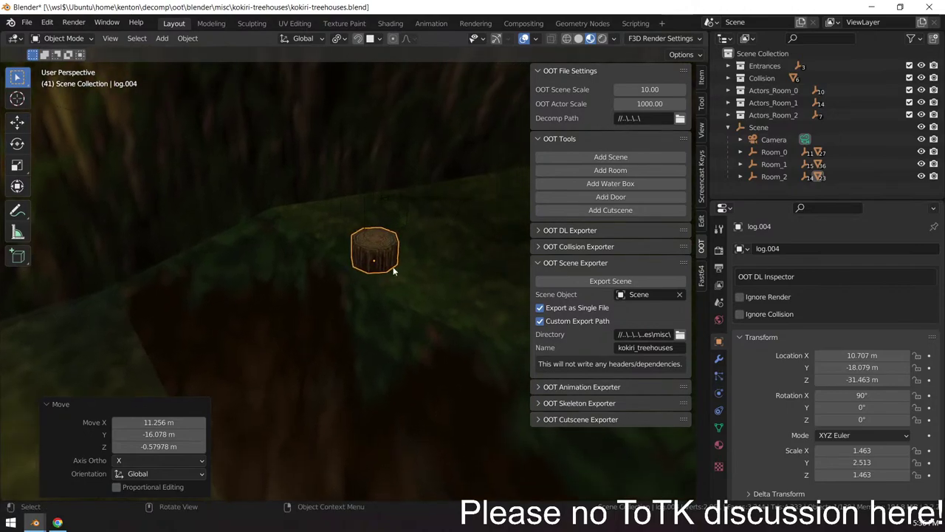
key(s)
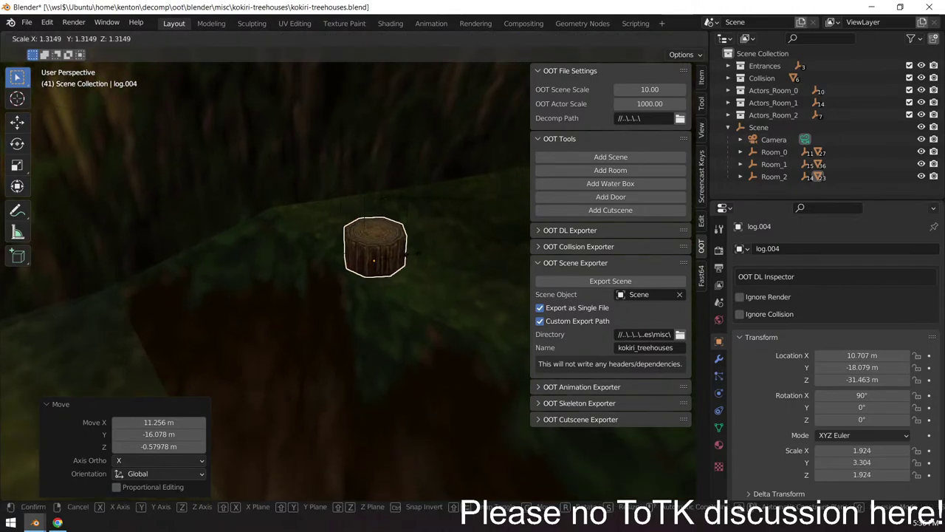
click(362, 250)
Lower the small log about 0.28 m along Z toward the ground
scroll(378, 239, up, 4)
drag(378, 238, 457, 211)
key(g)
key(z)
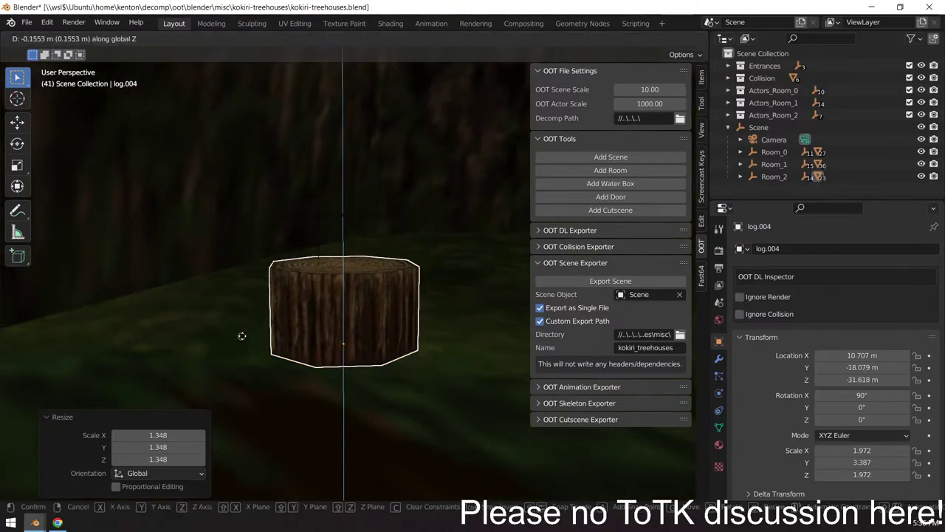
click(251, 339)
Shift the small log about 0.89 m in X and -1.28 m in Y, and sink it to a Z location of about -31.745 m
scroll(350, 341, down, 3)
drag(256, 344, 327, 365)
key(g)
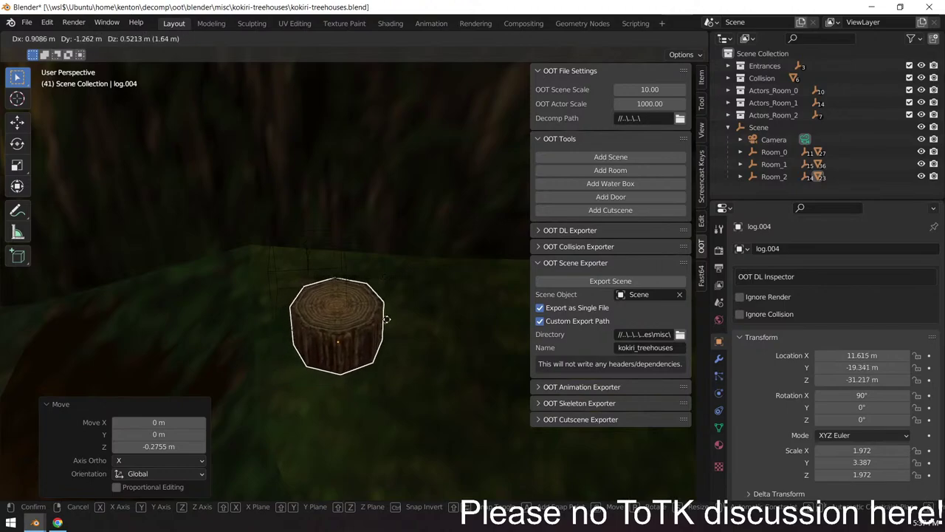
click(386, 319)
drag(386, 319, 434, 341)
key(g)
key(z)
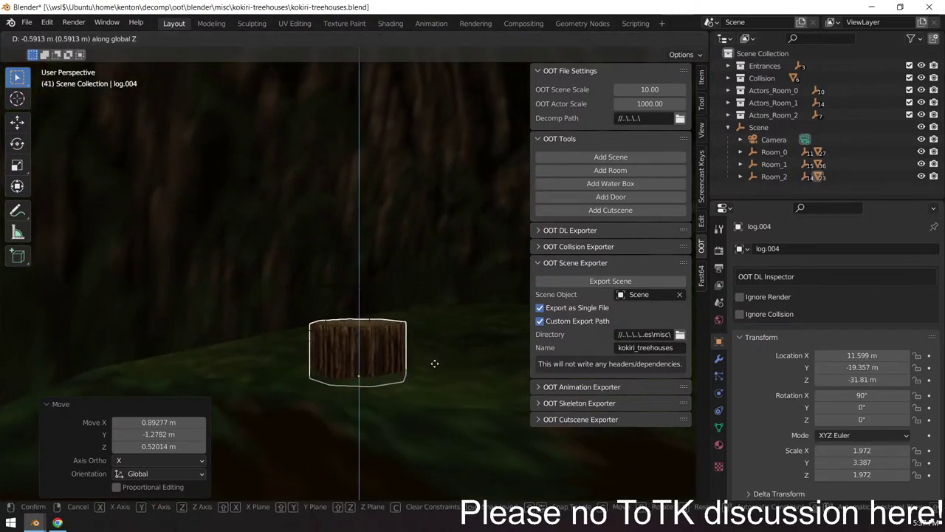
click(434, 360)
Resize the small log uniformly to a scale of about 2.325, 3.995, 2.325
drag(435, 360, 302, 390)
click(301, 294)
drag(302, 293, 365, 361)
click(360, 342)
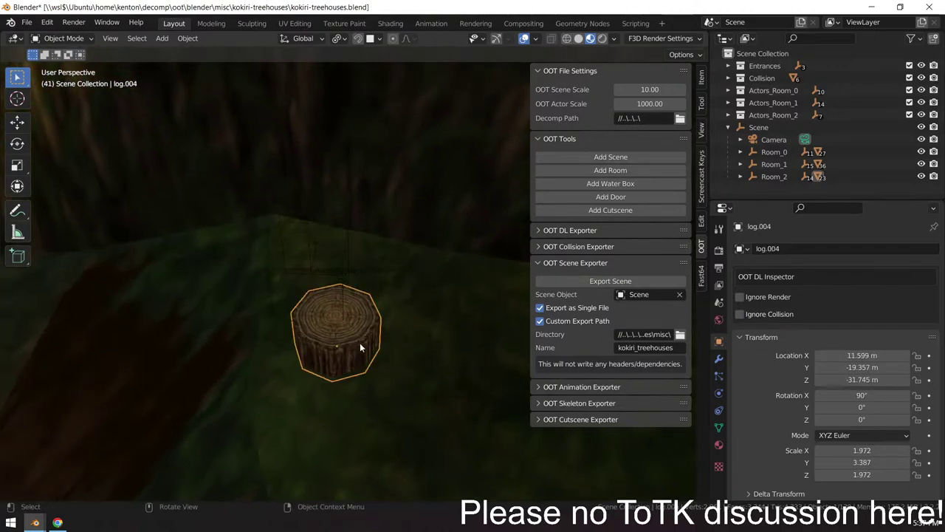
key(s)
click(379, 339)
key(s)
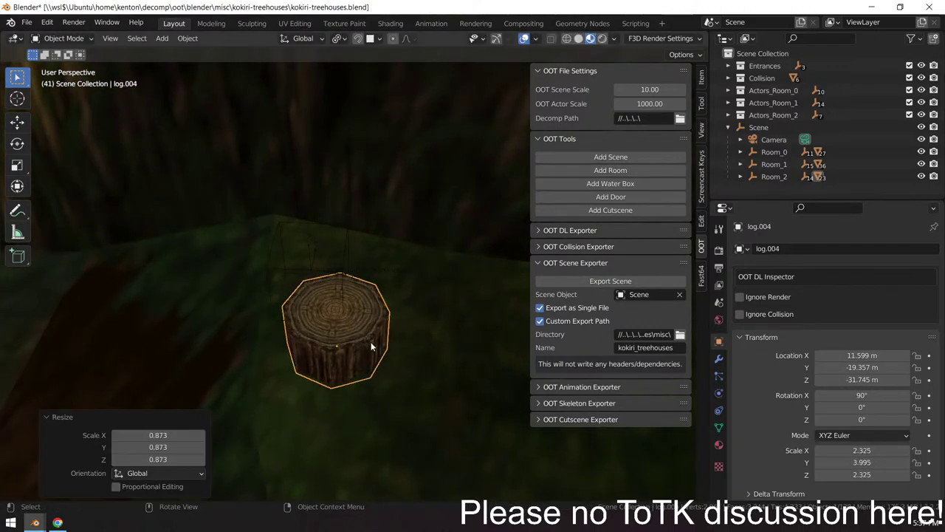
click(371, 342)
In Edit Mode, snap the 3D cursor to the centre of the small log's top face and return to Object Mode
drag(370, 342, 347, 374)
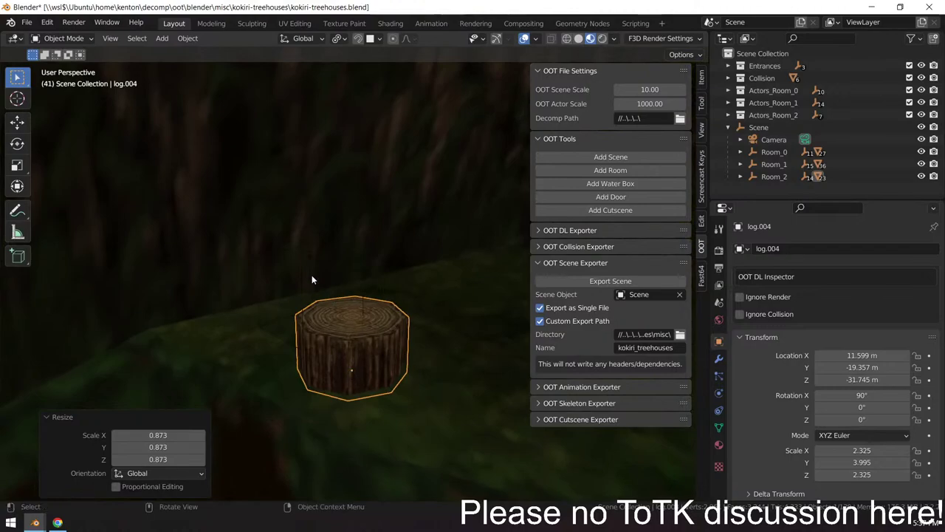
click(341, 302)
click(366, 331)
key(Tab)
key(shift+s)
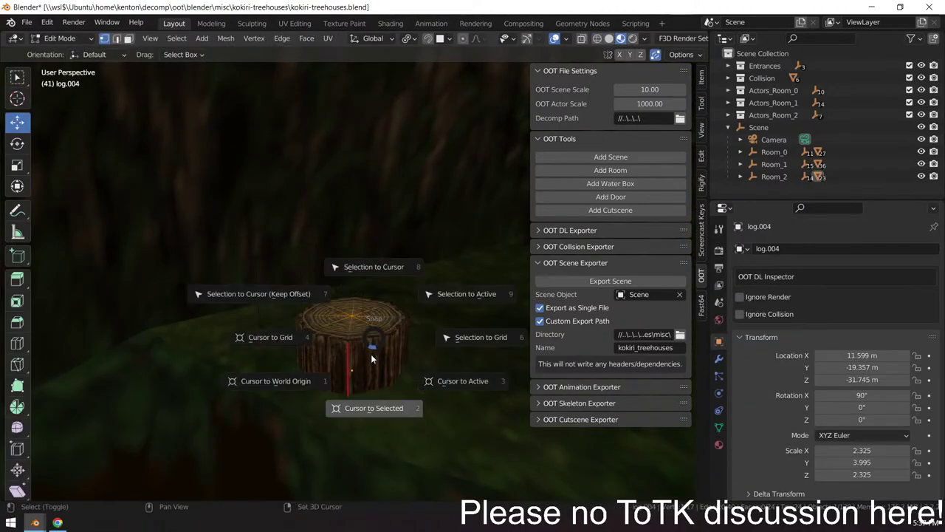
key(Escape)
key(Tab)
Select Actor_MinigameChestGuessing and snap it to the 3D cursor on top of the log
click(318, 267)
click(322, 273)
key(shift+s)
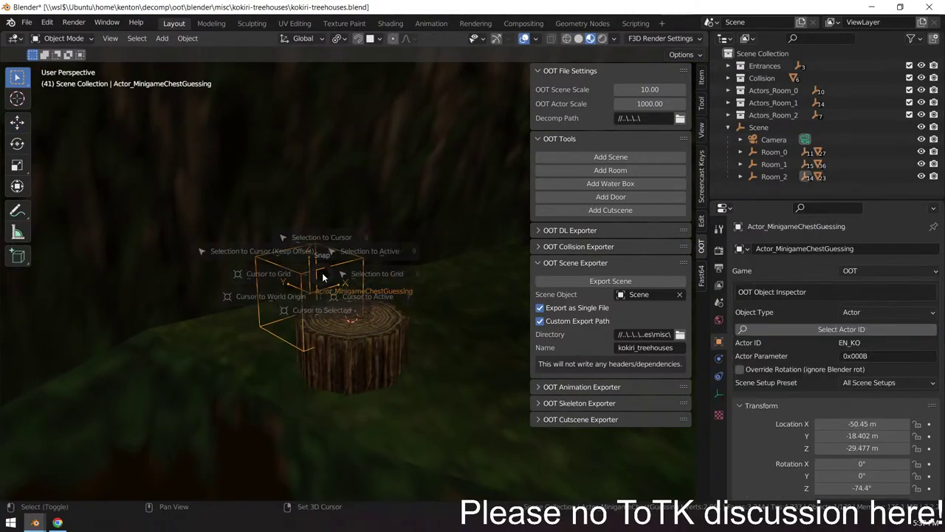
click(322, 201)
Move the actor about -0.52 m along its local Y axis toward the edge of the log
drag(370, 315, 444, 340)
key(g)
key(y)
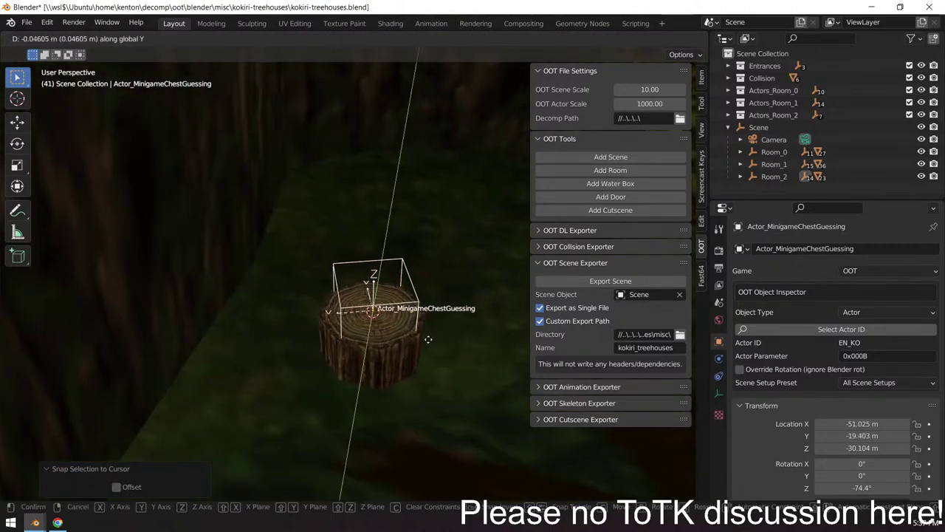
key(y)
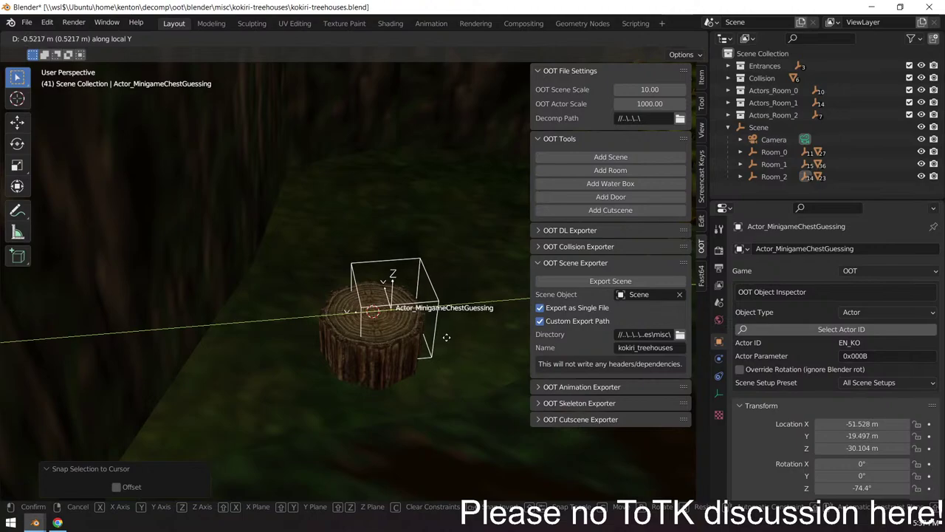
click(449, 337)
Rotate the small log around the global Z axis
drag(422, 353, 399, 402)
click(375, 358)
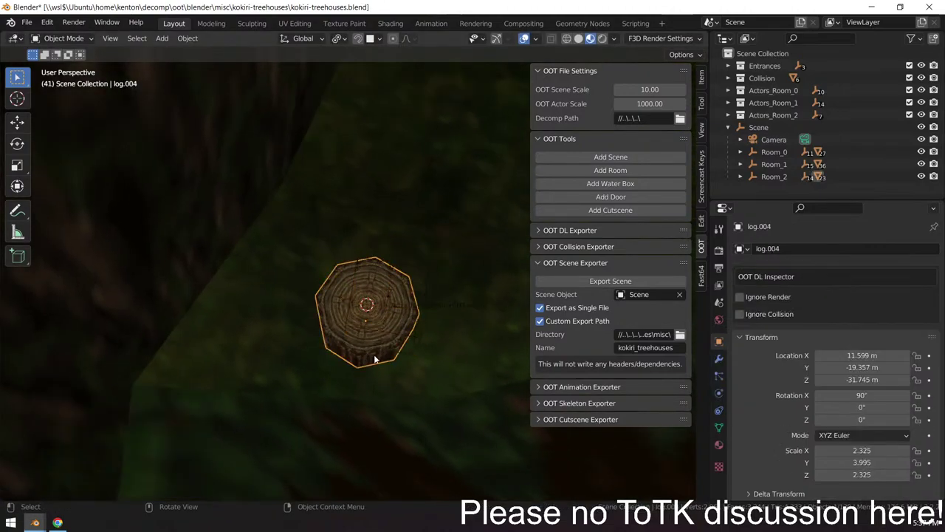
drag(375, 358, 420, 288)
key(r)
key(z)
click(409, 386)
Export the updated treehouse scene and run make test in the Ubuntu terminal to launch the game
click(616, 283)
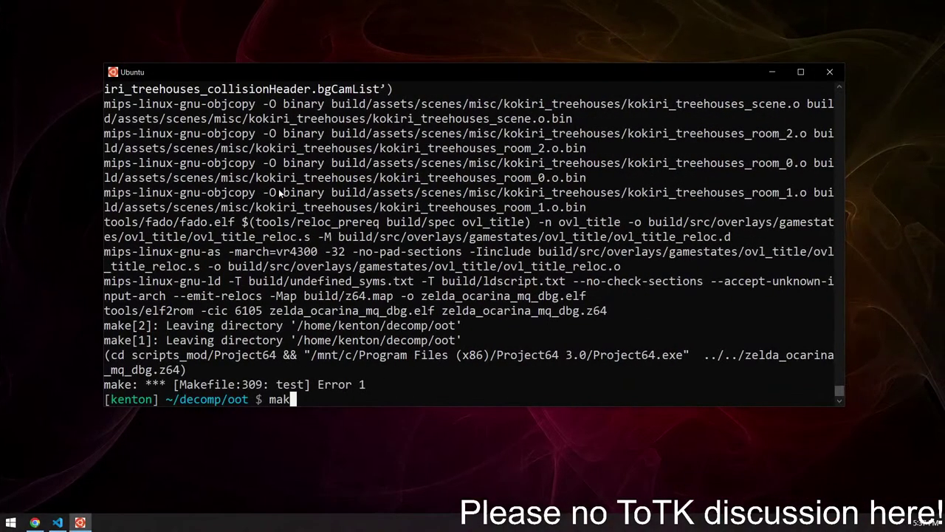
text(tes)
key(Return)
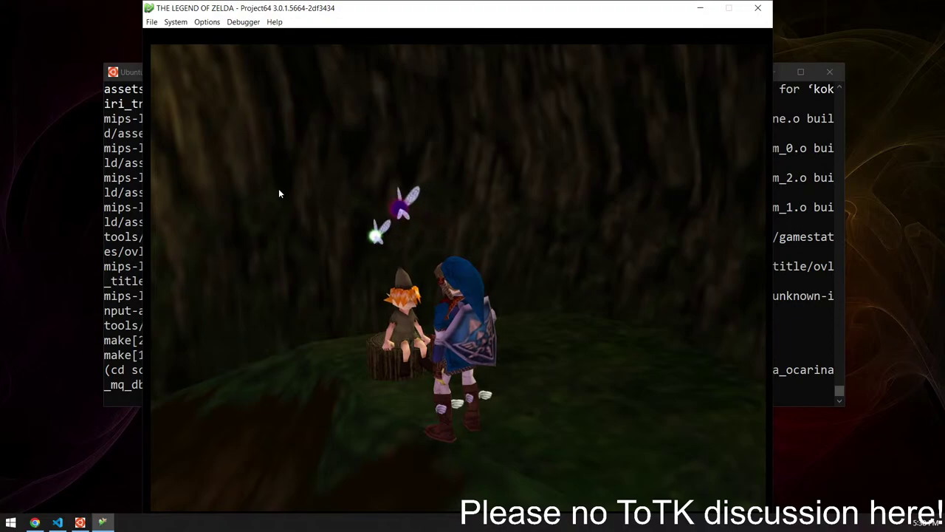
Close the running game and switch to z_en_ko.c in Visual Studio Code
key(alt+F4)
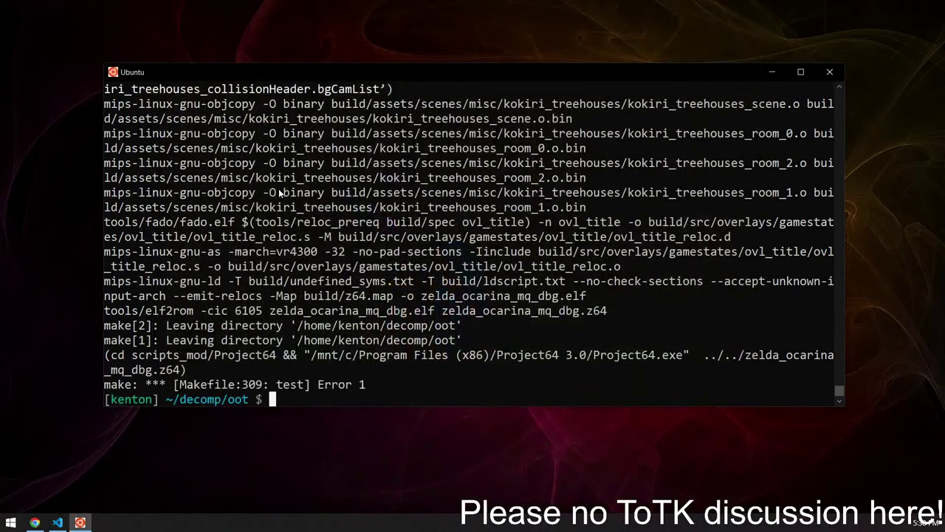
key(ctrl+super+Right)
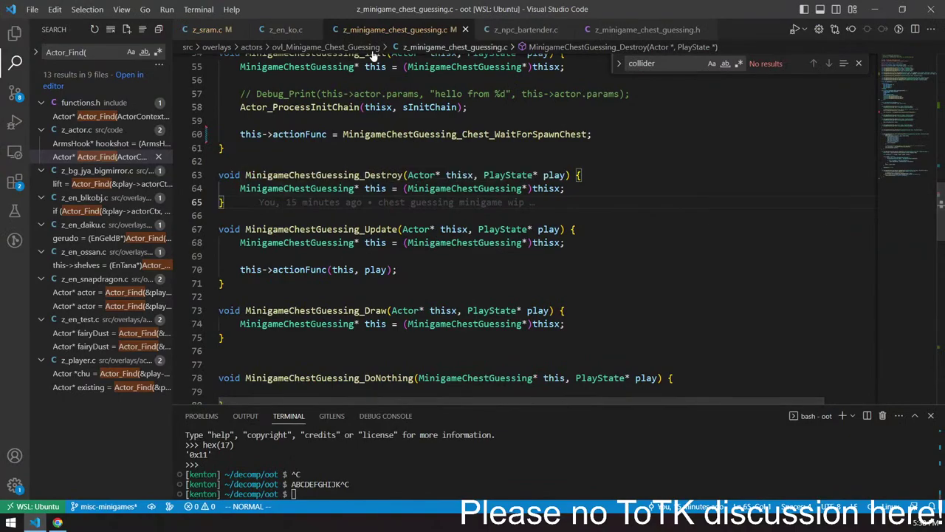
click(290, 31)
Copy the ENKO_TYPE_CHILD_11 identifier from the last case of the switch in func_80A96FD0
click(383, 275)
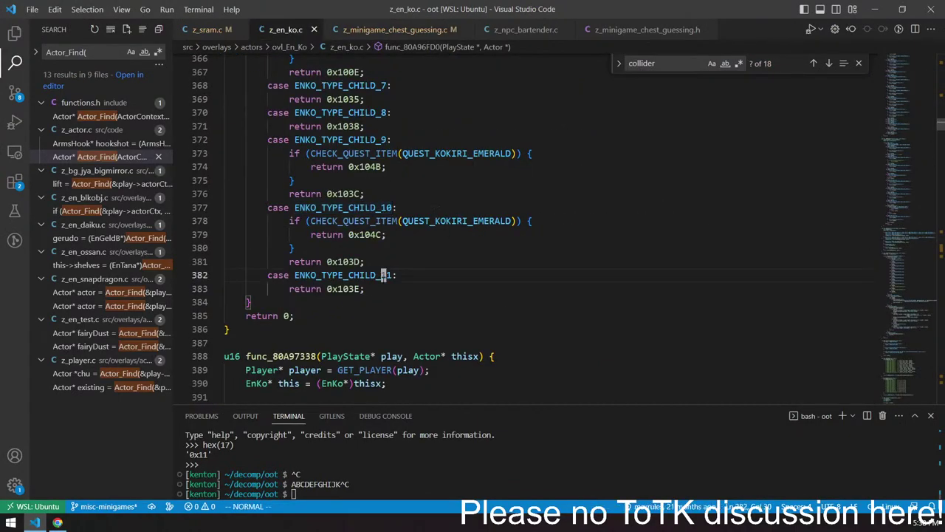
key(v)
key(i)
key(w)
key(y)
Search z_en_ko.c for "EnKo_Init(" and examine the body of the actor's init function
key(ctrl+f)
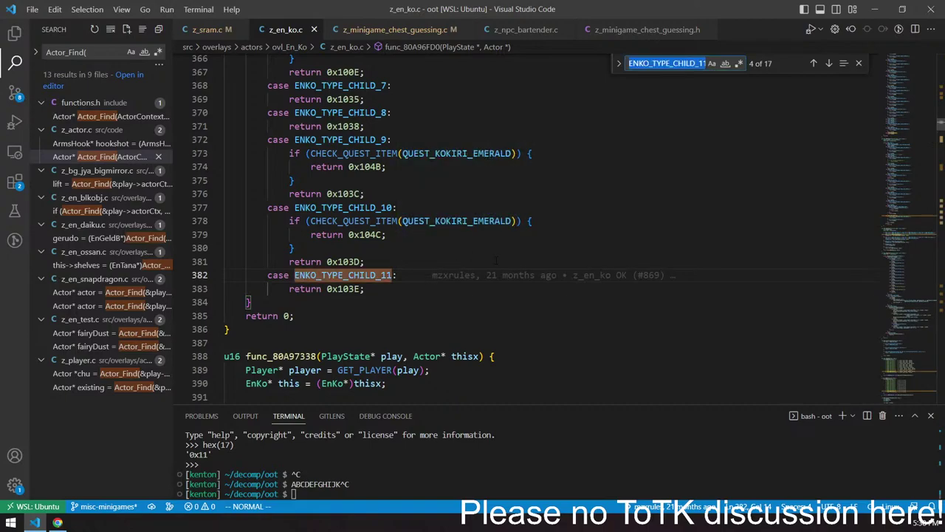
text(EnKo_Init()
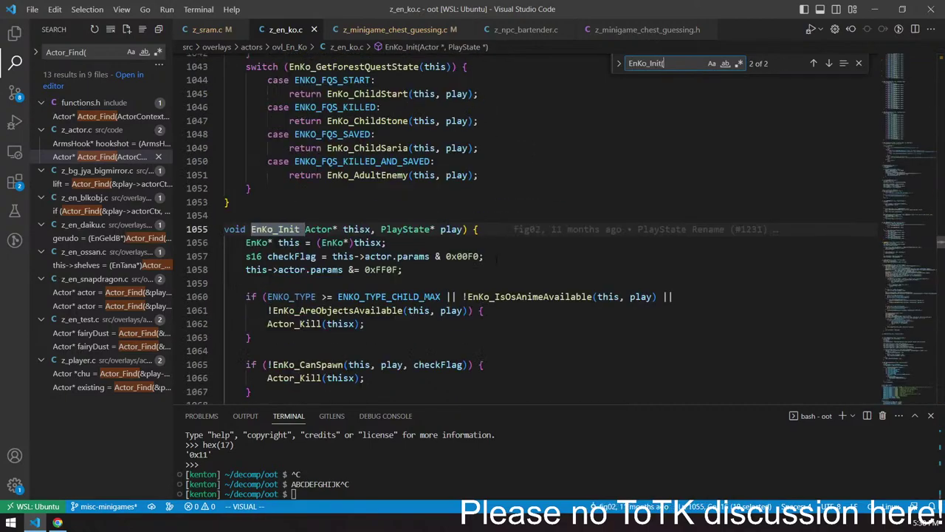
scroll(496, 259, down, 3)
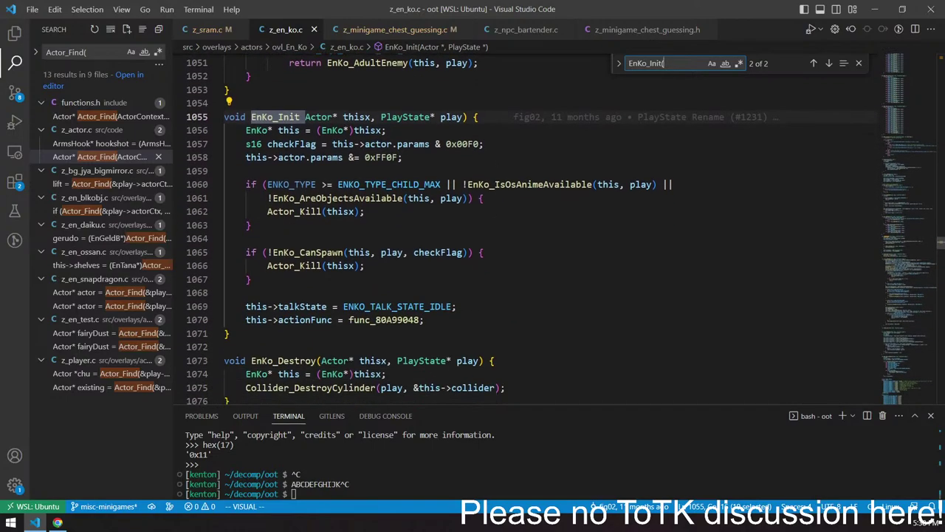
click(404, 307)
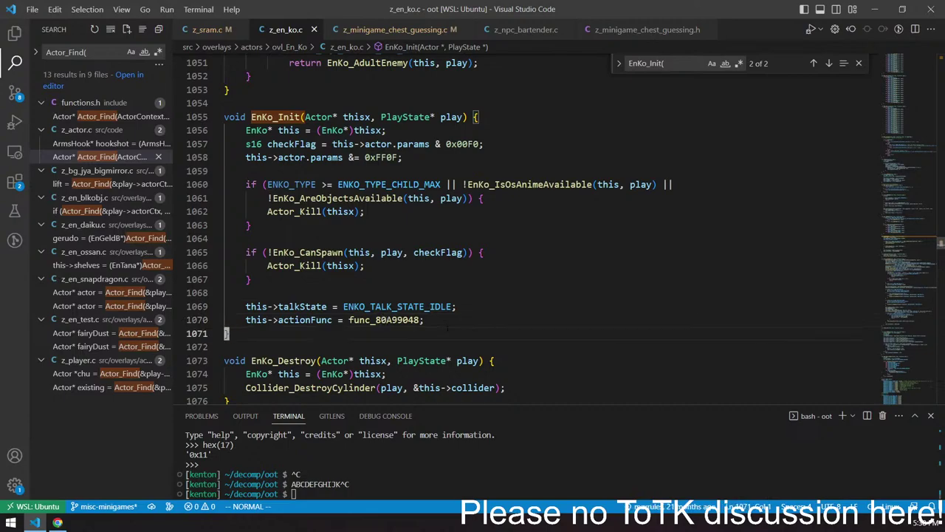
Search z_en_ko.c for "WaitForTalk" and step through the matches to the Fado call in EnKo_Update
key(ctrl+f)
text(WaitForTalk)
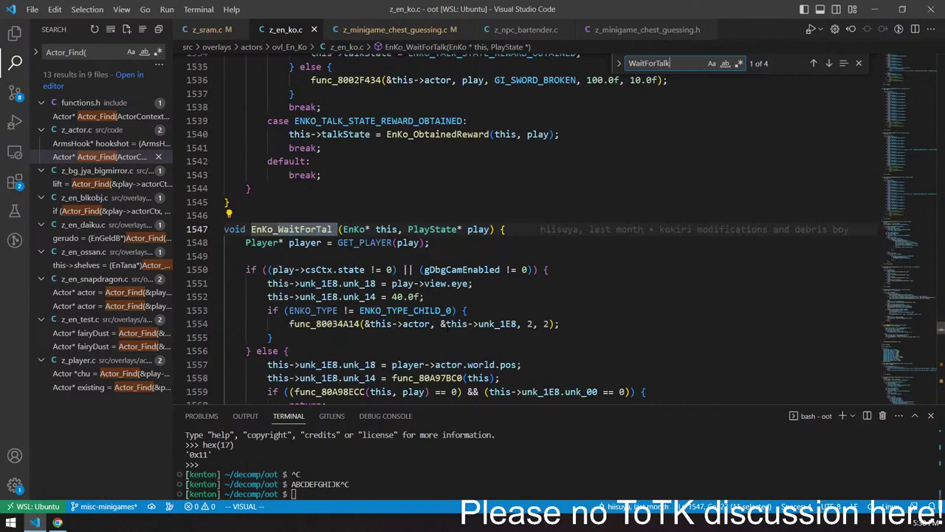
key(Return)
key(Return)
key(Return)
key(Return)
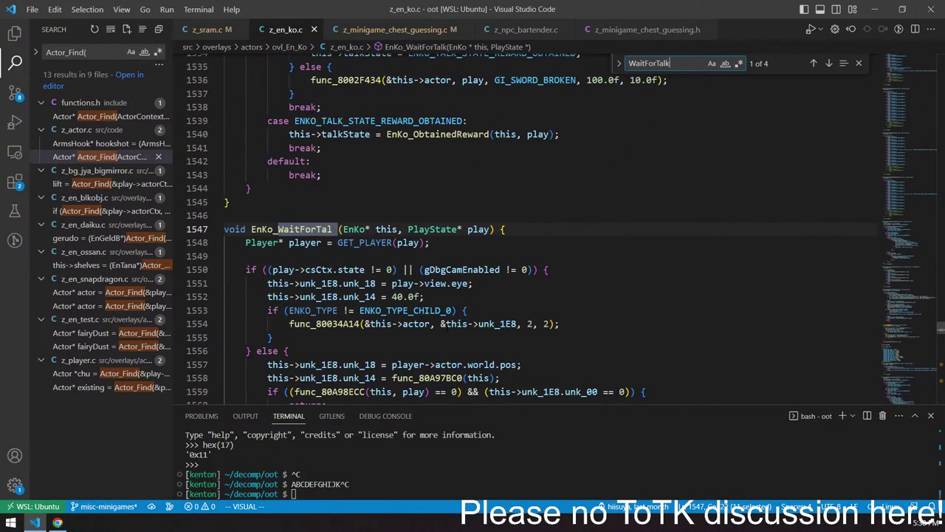
key(Return)
key(Return)
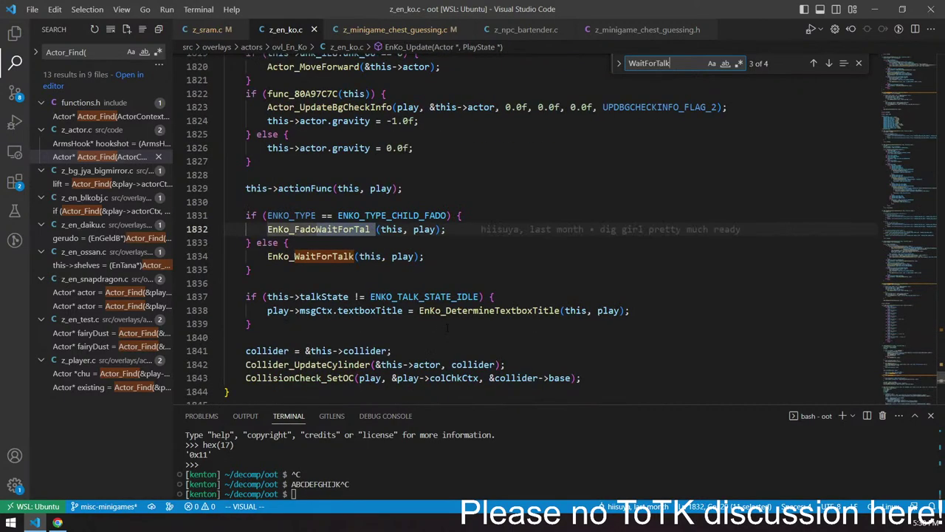
Go back to the EnKo_FadoWaitForTalk definition and examine its conditions and its call to EnKo_FadoDetermineTalkState
key(shift+Return)
scroll(517, 229, down, 4)
scroll(447, 330, up, 2)
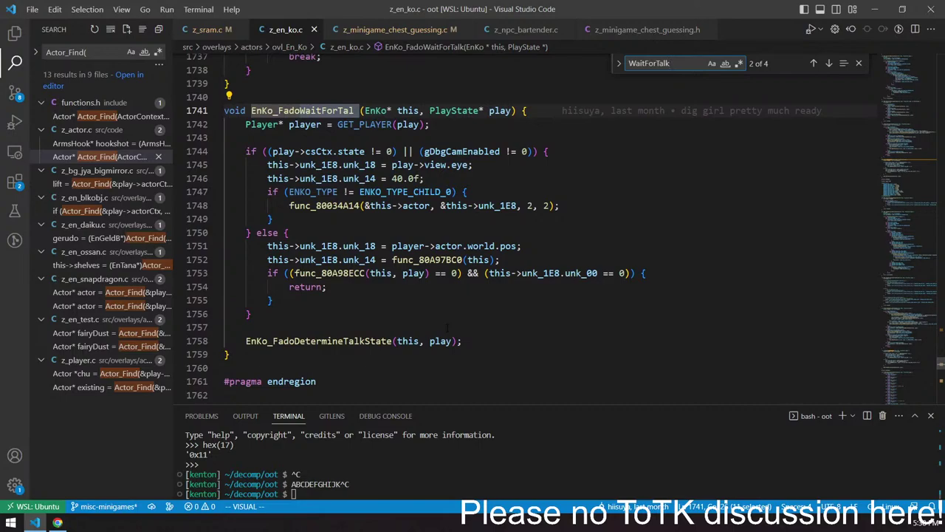
drag(225, 137, 397, 341)
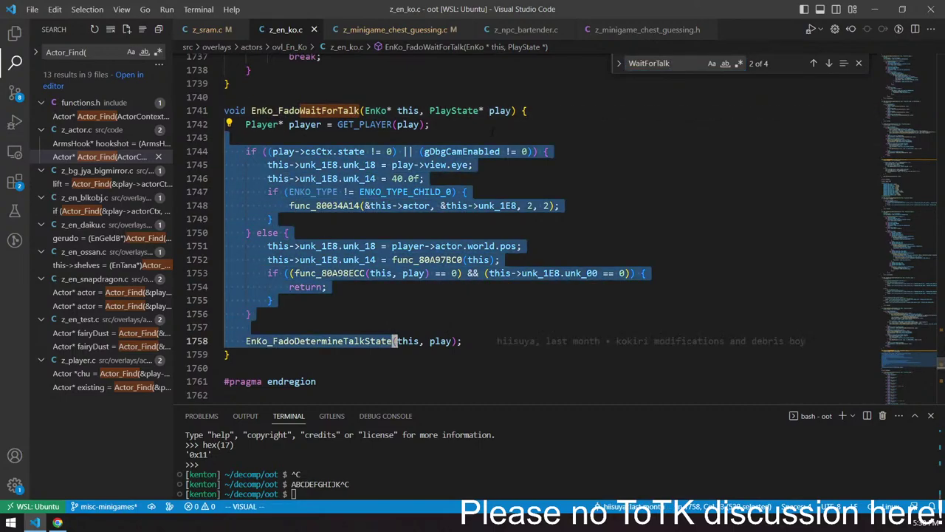
click(482, 151)
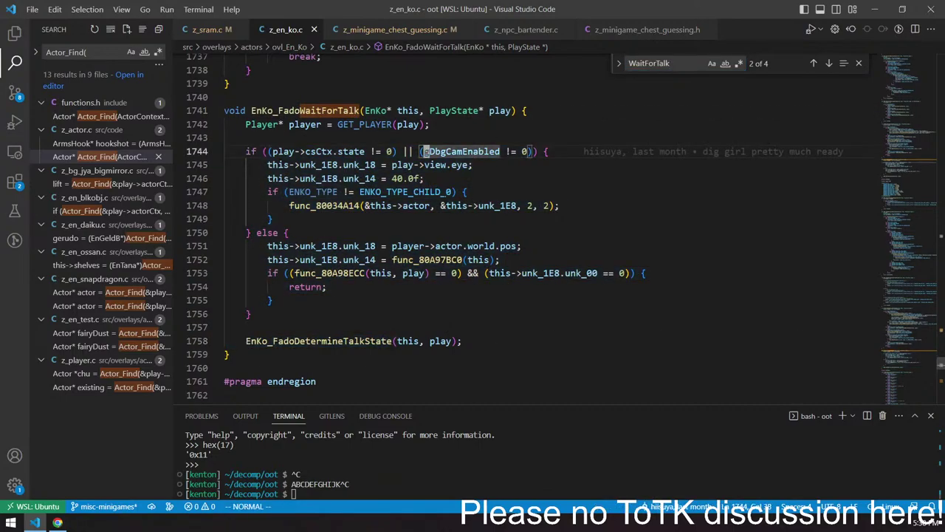
scroll(476, 326, down, 1)
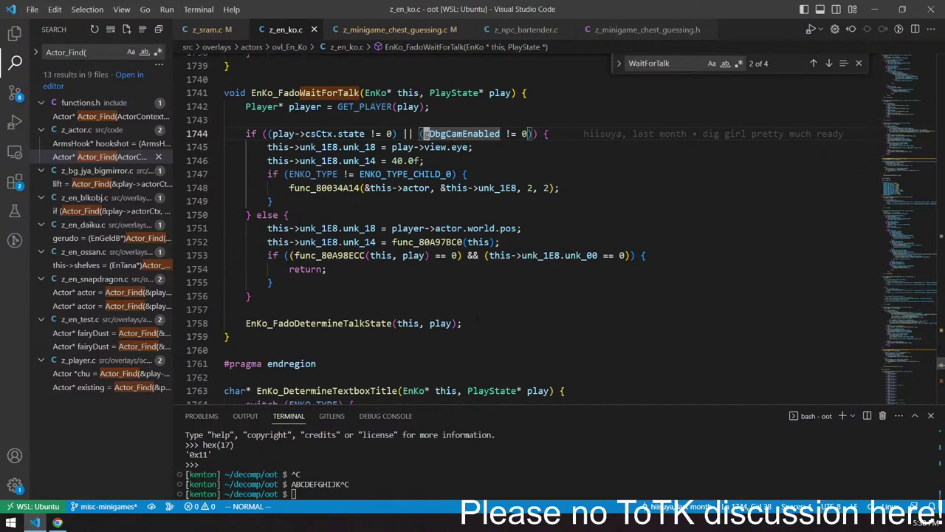
scroll(435, 263, up, 9)
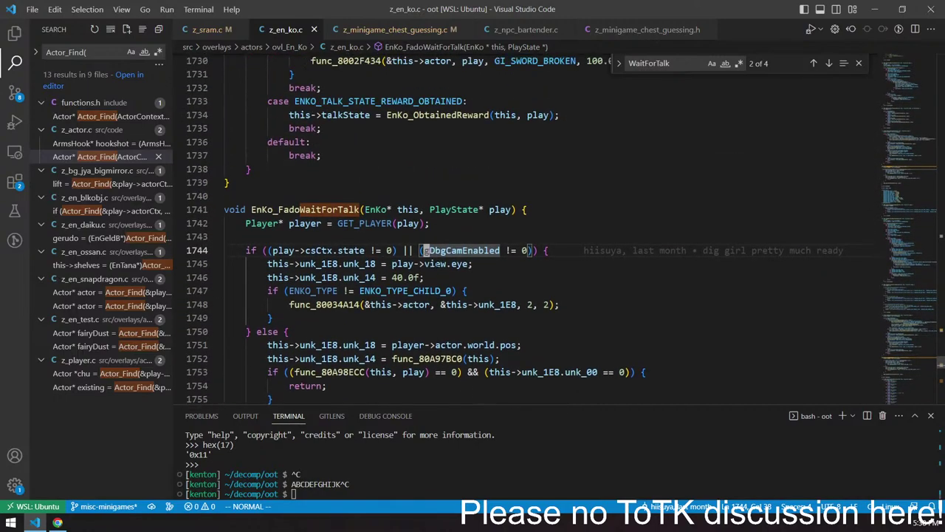